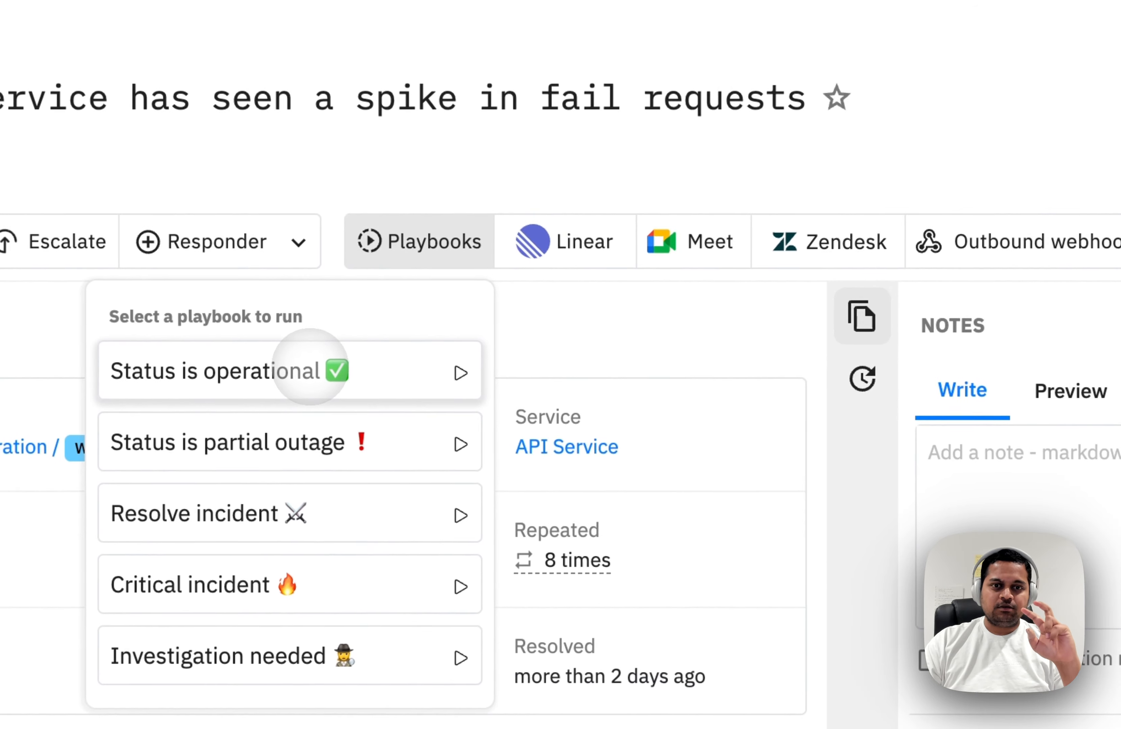
# Run the "Status is partial outage" playbook on the incident and check the Spike.sh staging setup status page.
pyautogui.click(305, 440)
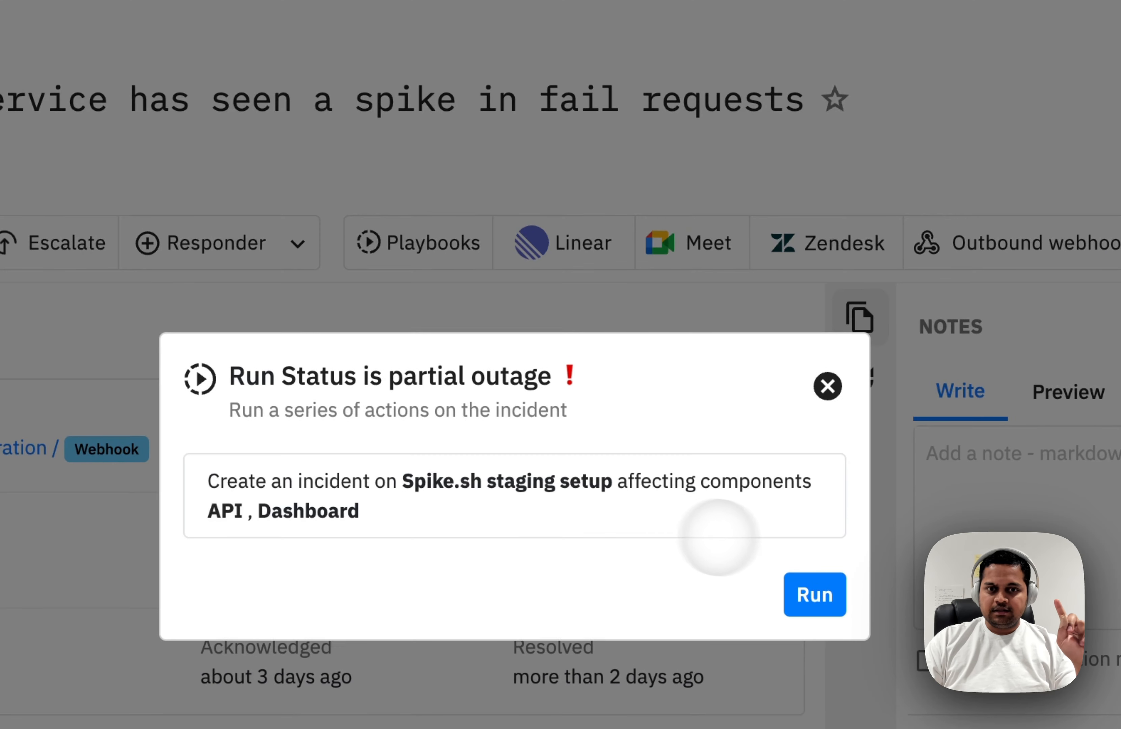
pyautogui.click(810, 592)
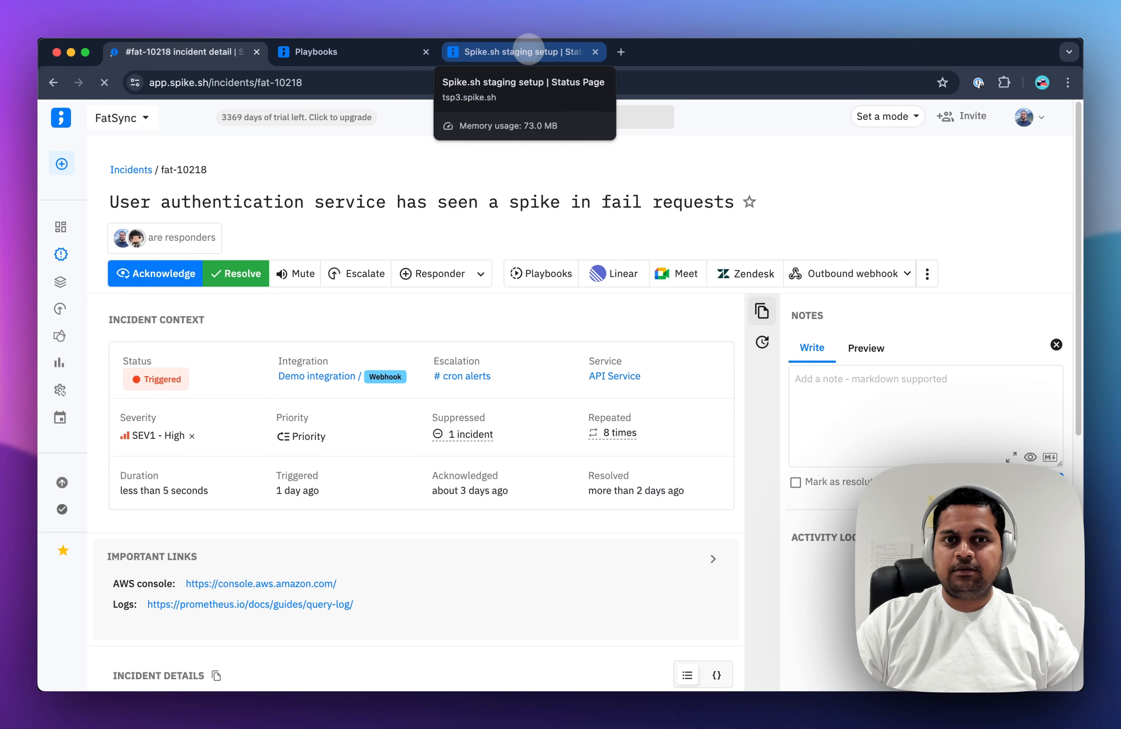
pyautogui.click(492, 61)
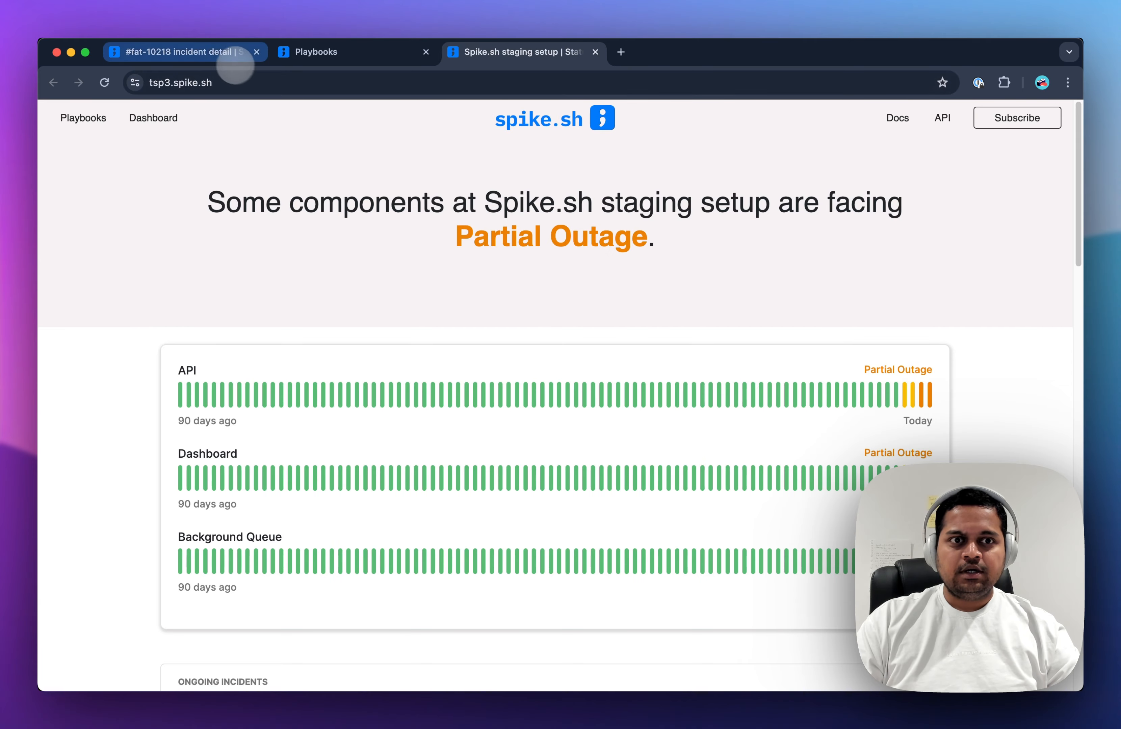
pyautogui.scroll(-1, 326, 213)
pyautogui.scroll(-5, 325, 212)
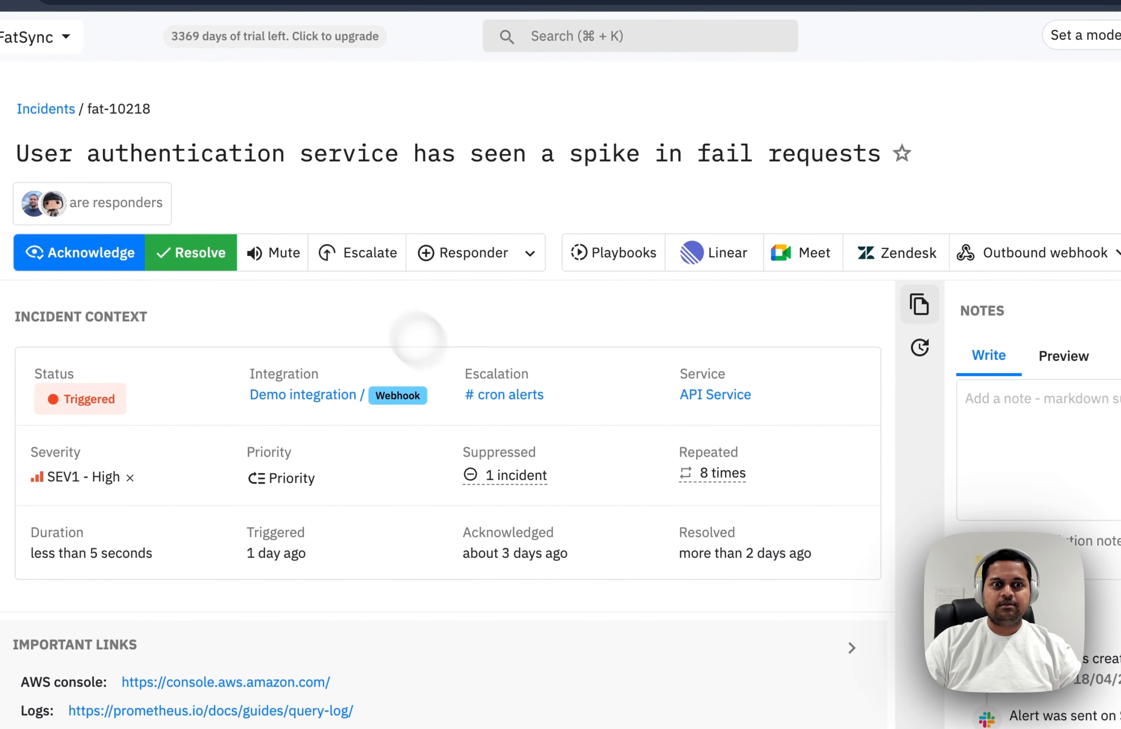
# Run the "Status is operational" playbook on the user authentication incident and close its dialog.
pyautogui.tripleClick(71, 156)
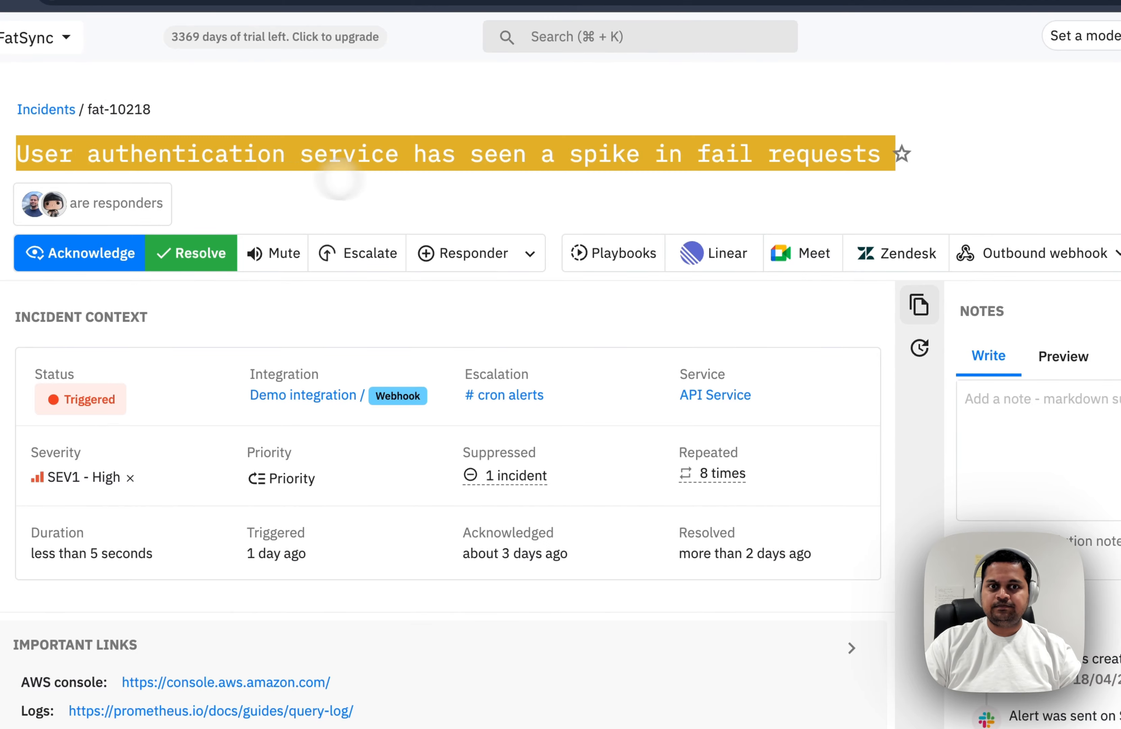
pyautogui.click(374, 185)
pyautogui.click(597, 255)
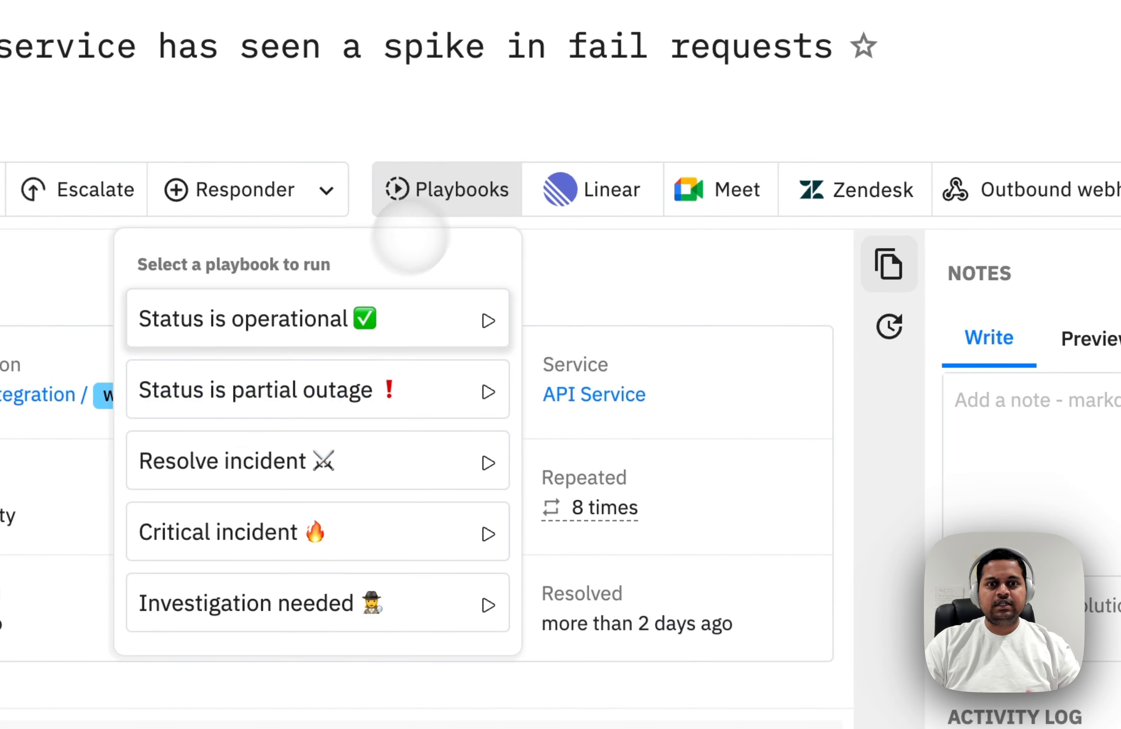
pyautogui.click(301, 311)
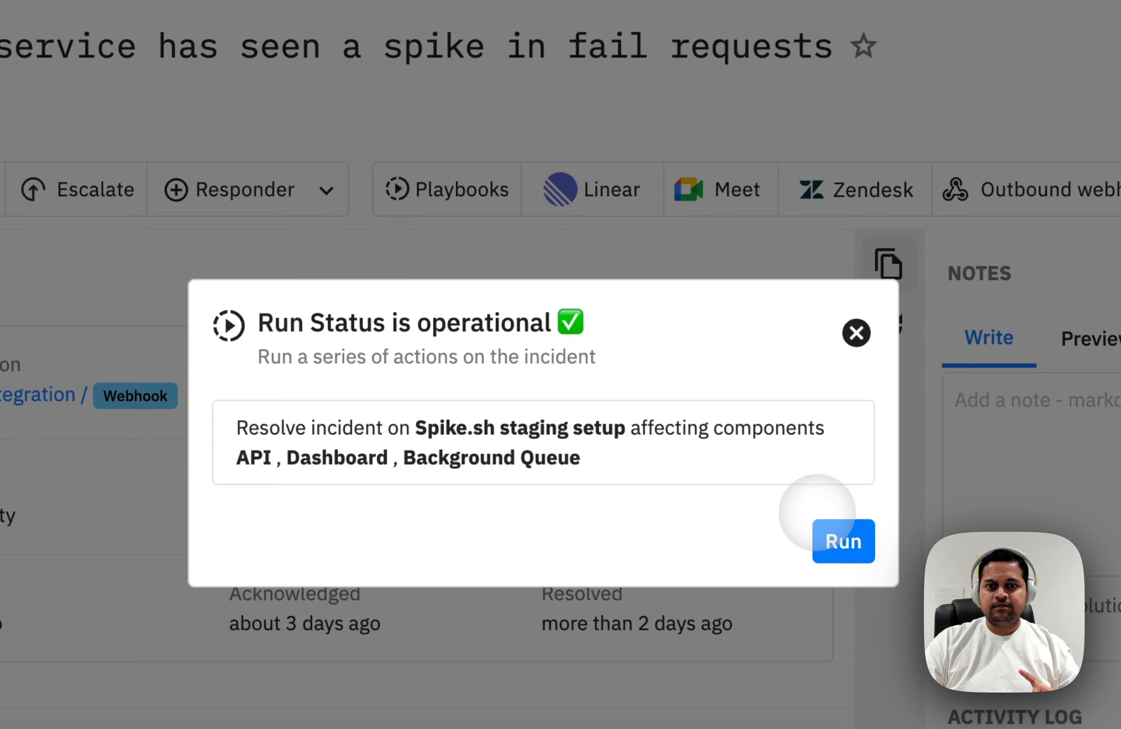
pyautogui.click(820, 524)
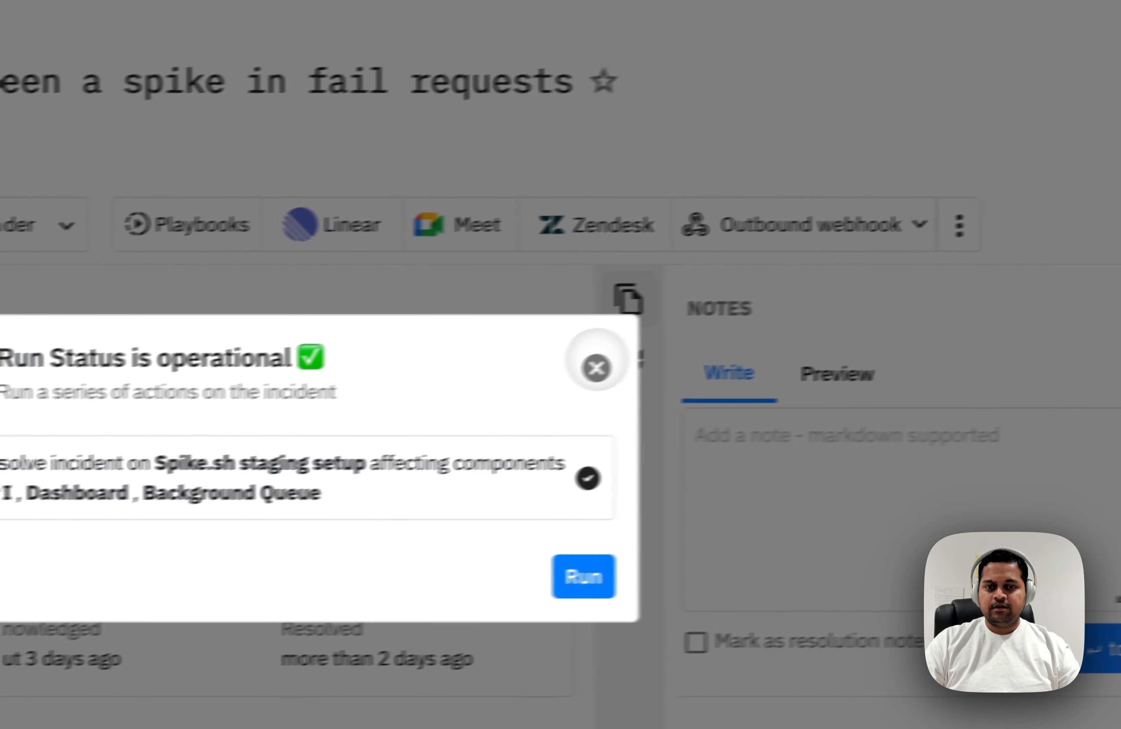
pyautogui.click(856, 333)
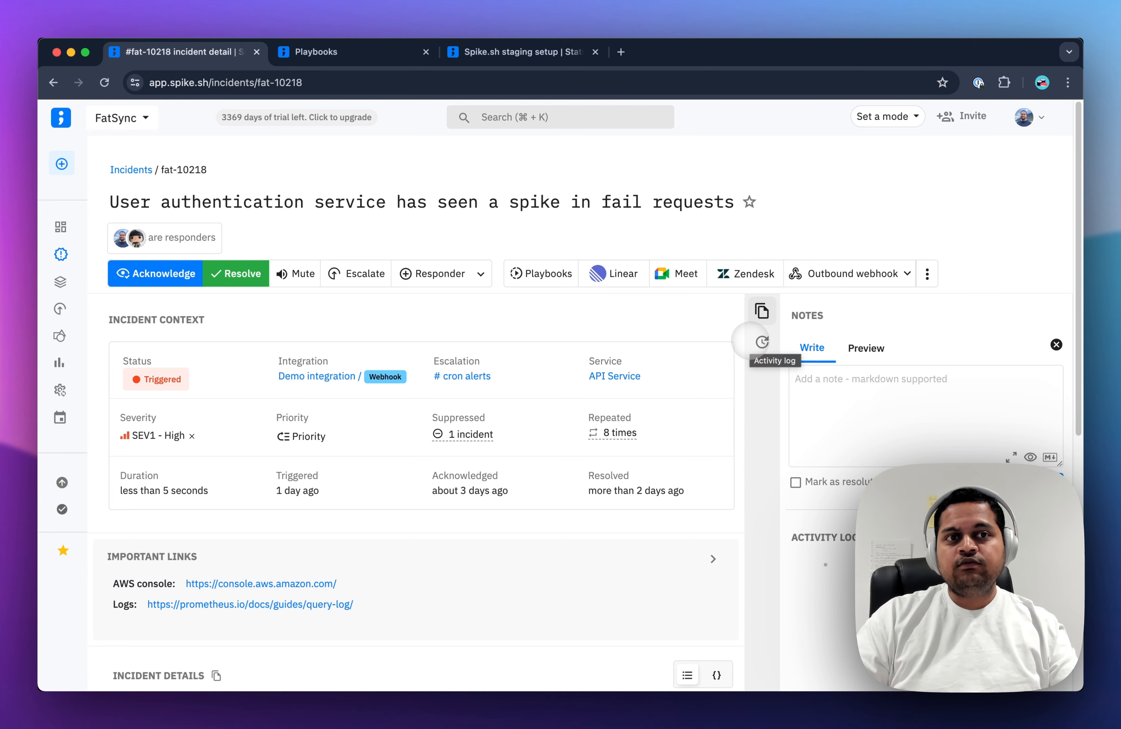
# Check the public status page of Spike.sh staging setup and open the most recent previous incident.
pyautogui.press('super+3')
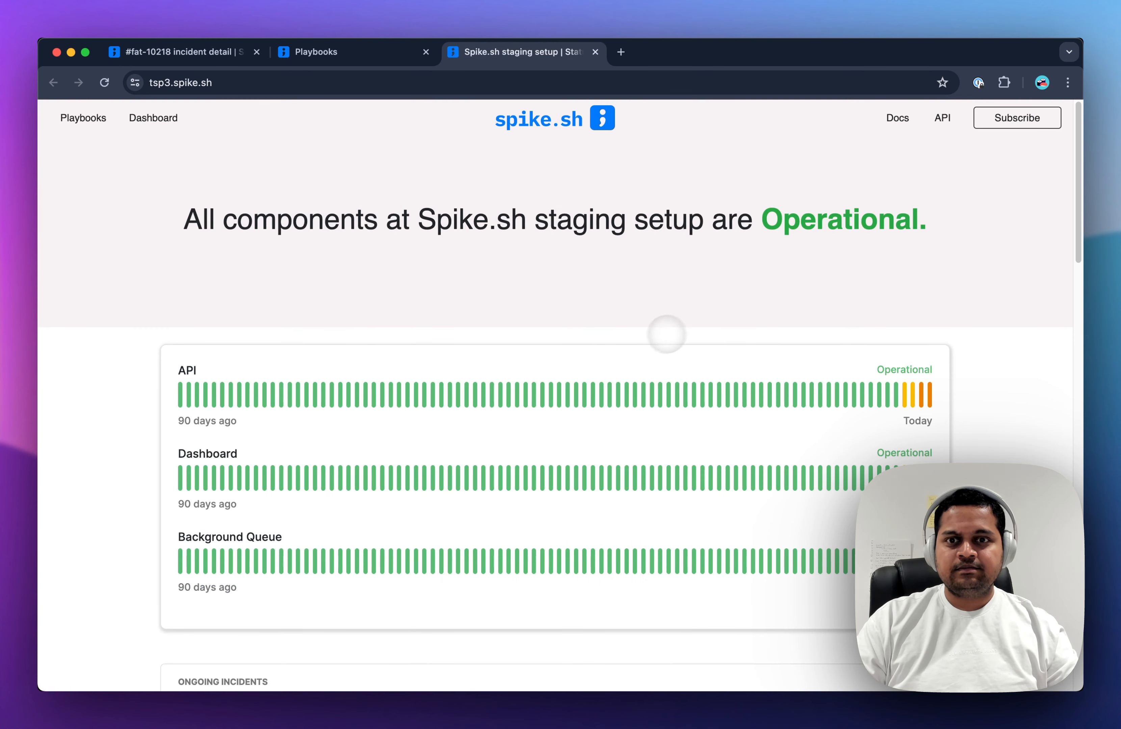
pyautogui.scroll(-10, 666, 330)
pyautogui.click(362, 501)
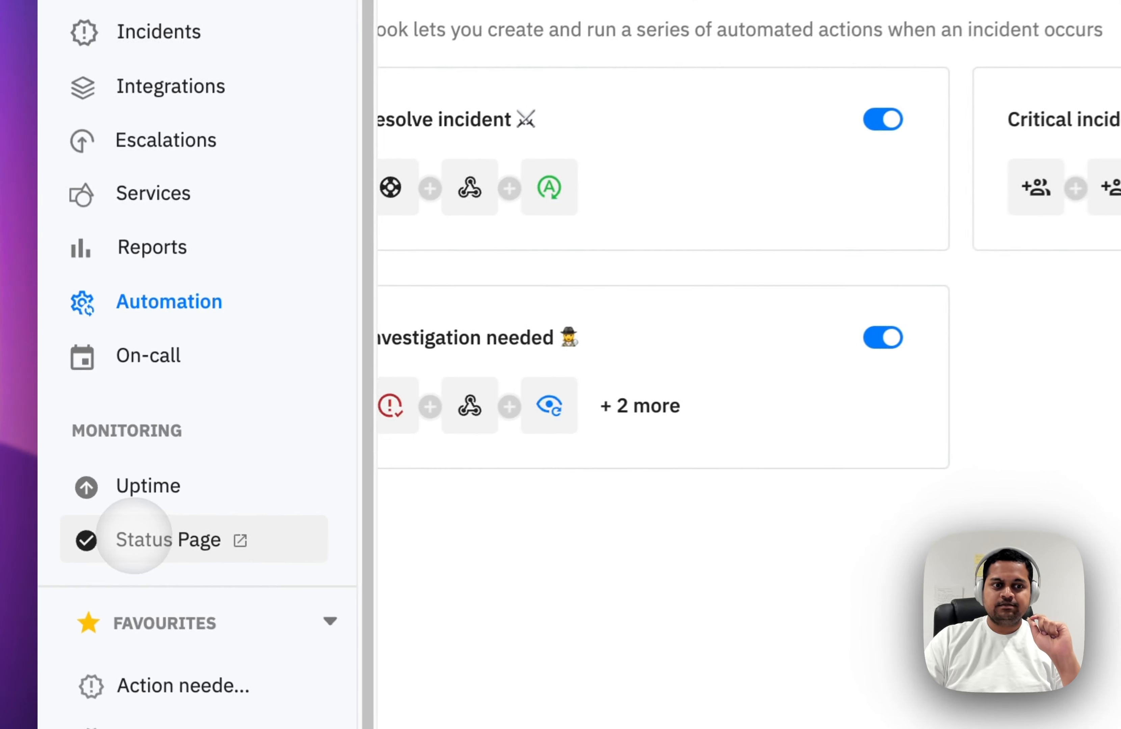
# View the list of available status pages in the status page dashboard and close that page.
pyautogui.click(98, 508)
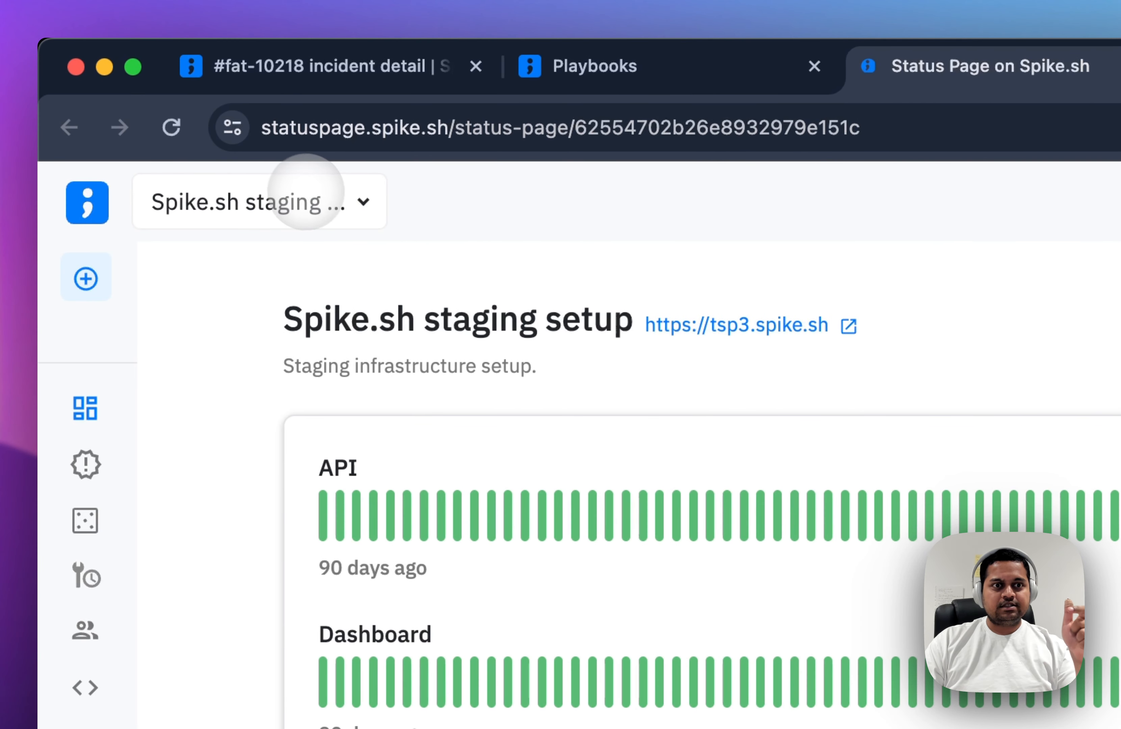
pyautogui.click(301, 193)
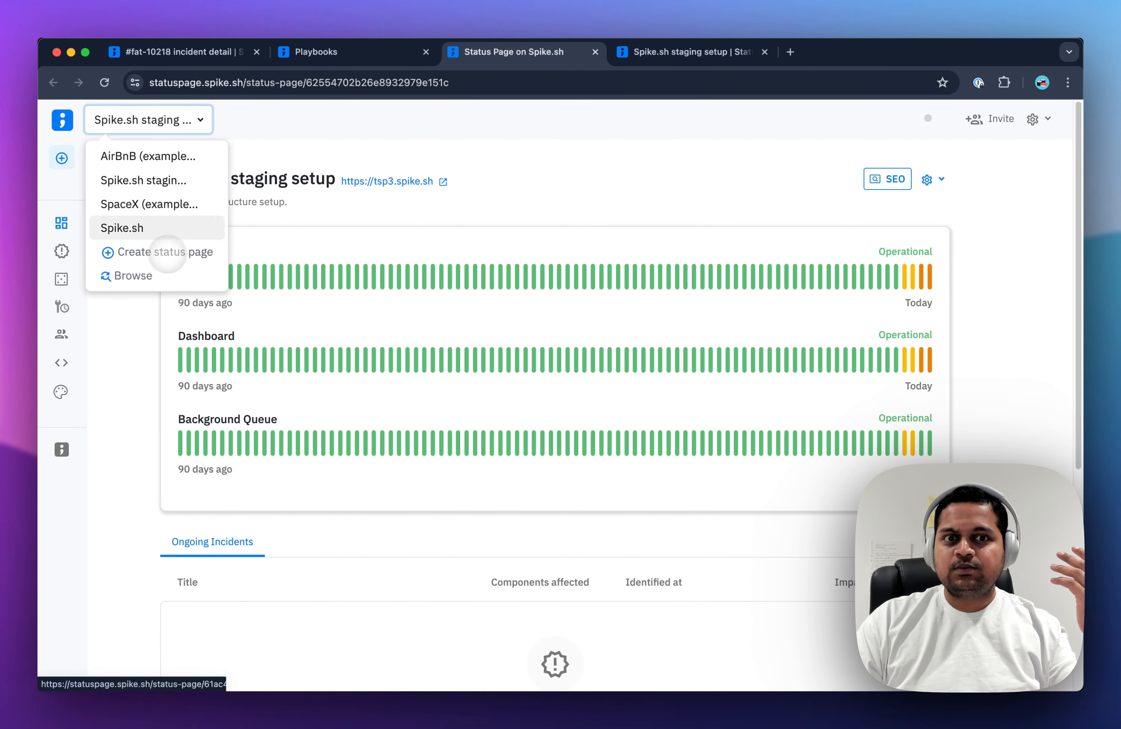
pyautogui.press('super+w')
# Create a new playbook named "Status is partial outage ❗".
pyautogui.click(788, 228)
pyautogui.click(258, 292)
pyautogui.write('Sta')
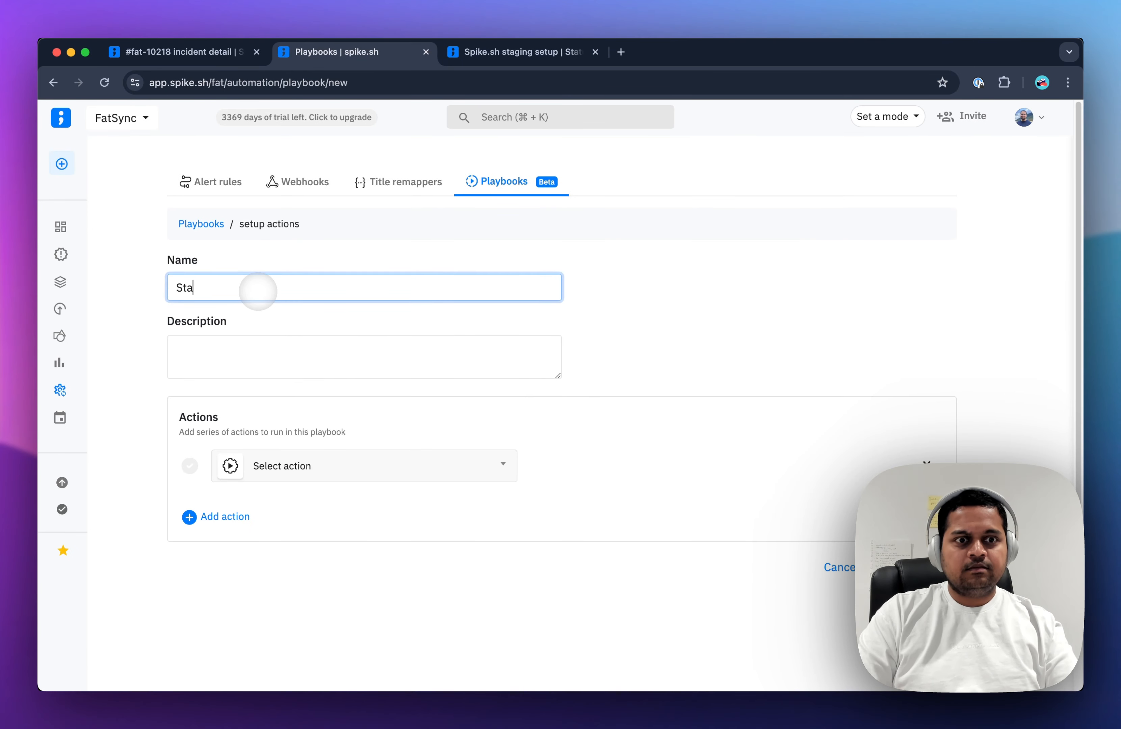
pyautogui.write('tus is partial outage')
pyautogui.press('ctrl+super+space')
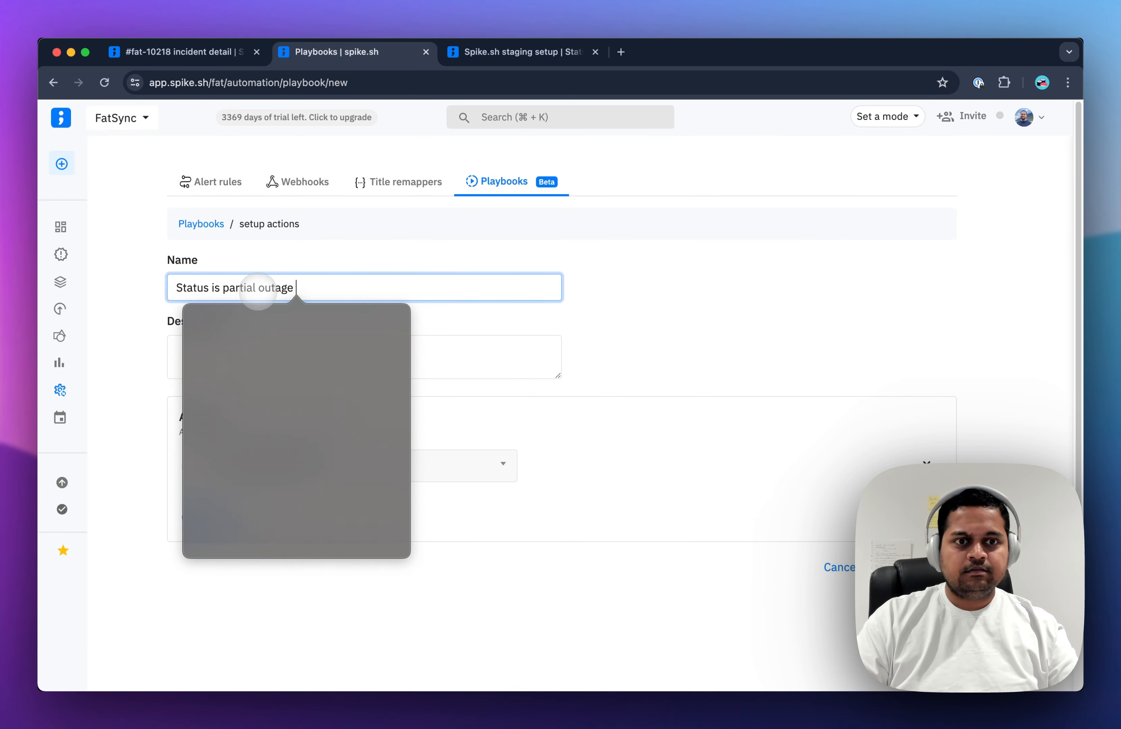
pyautogui.click(289, 367)
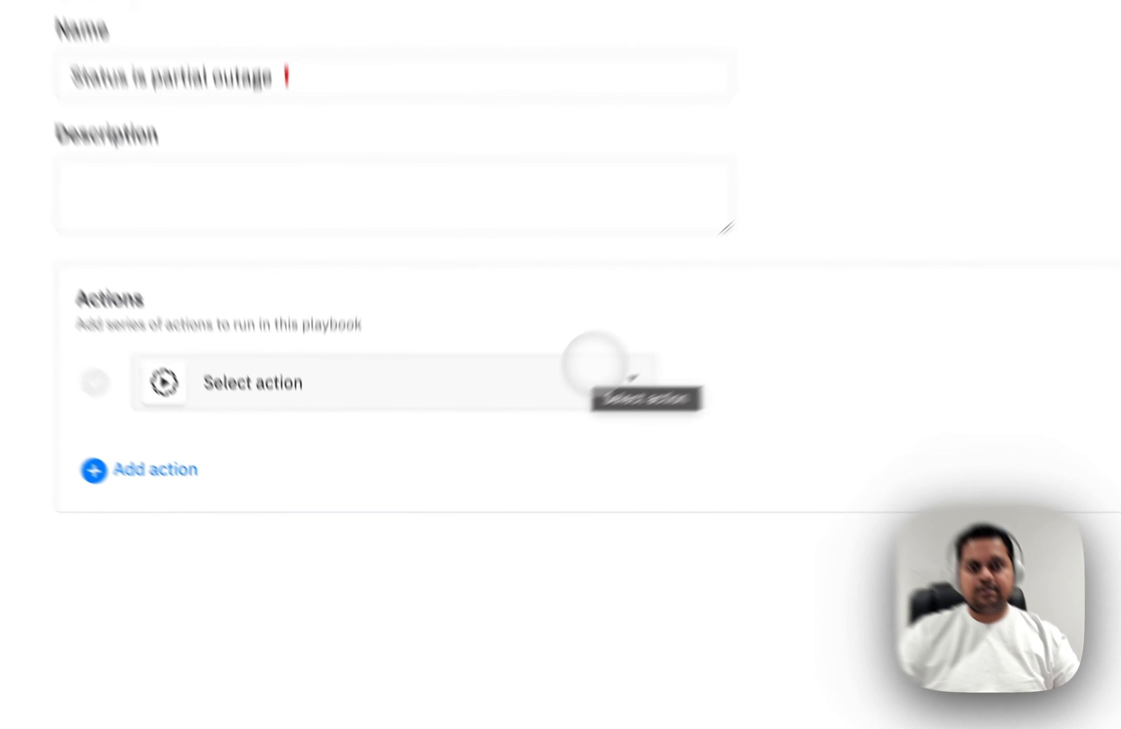
# Add the playbook action "Create incident on status page" for the Spike.sh staging setup status page.
pyautogui.click(421, 468)
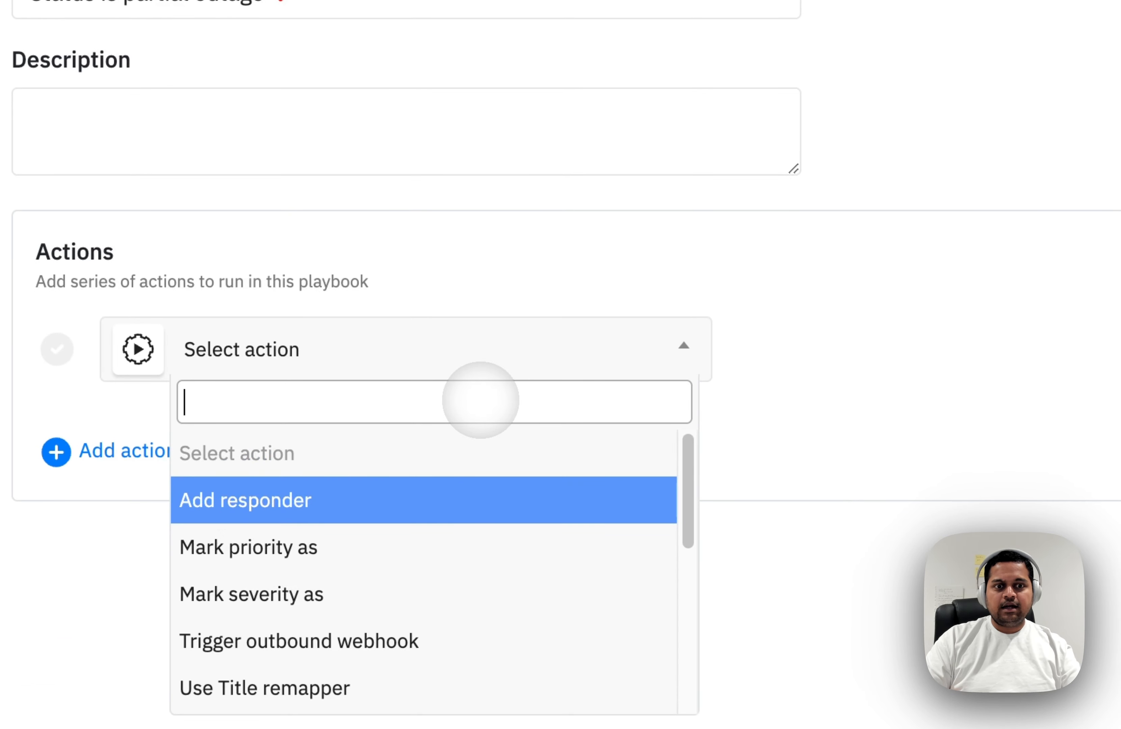
pyautogui.write('status')
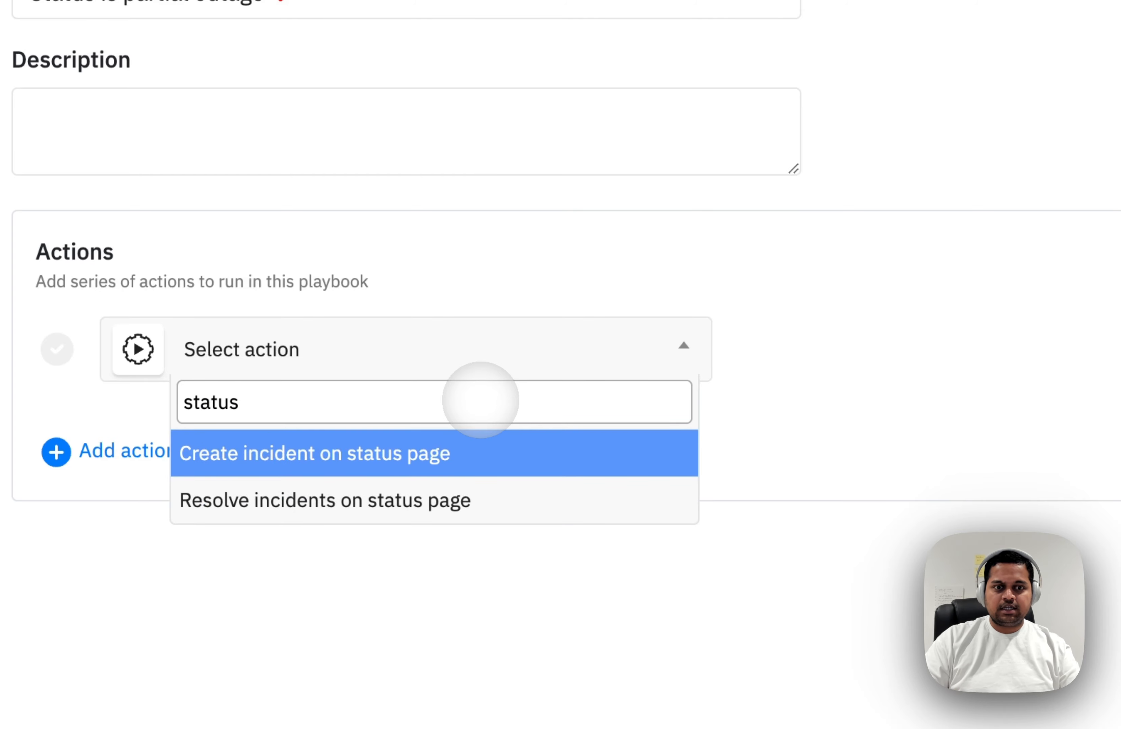
pyautogui.press('Return')
pyautogui.click(596, 488)
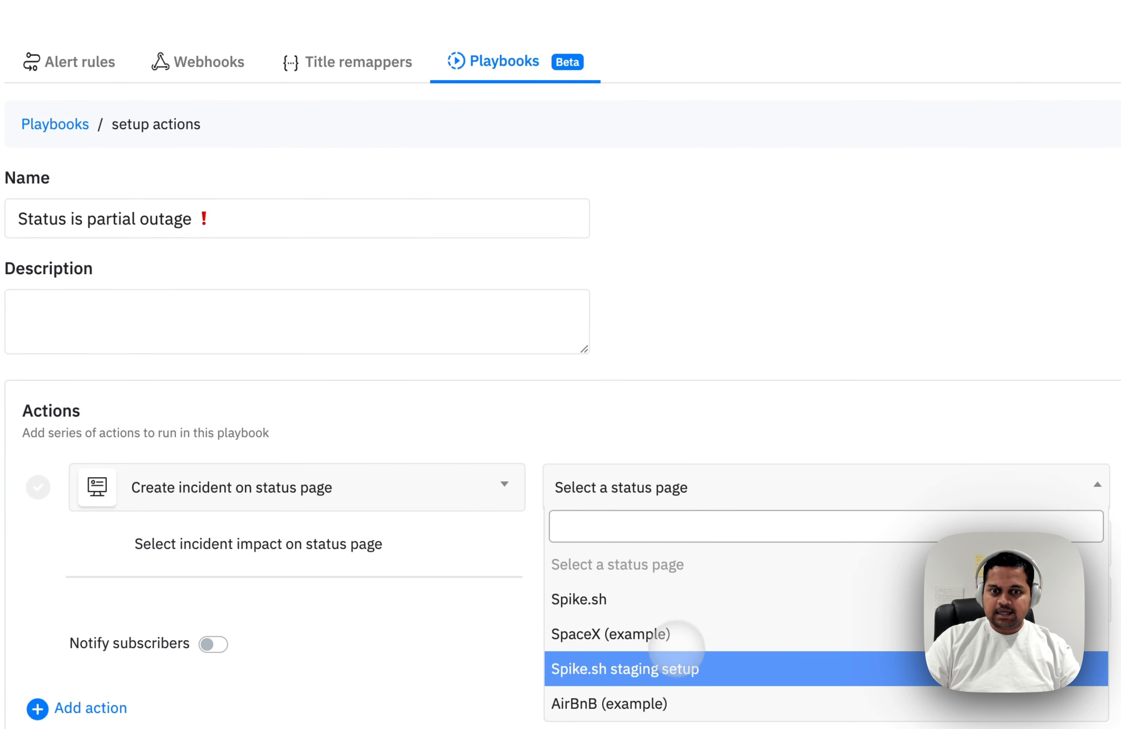
pyautogui.click(662, 665)
pyautogui.scroll(-5, 645, 546)
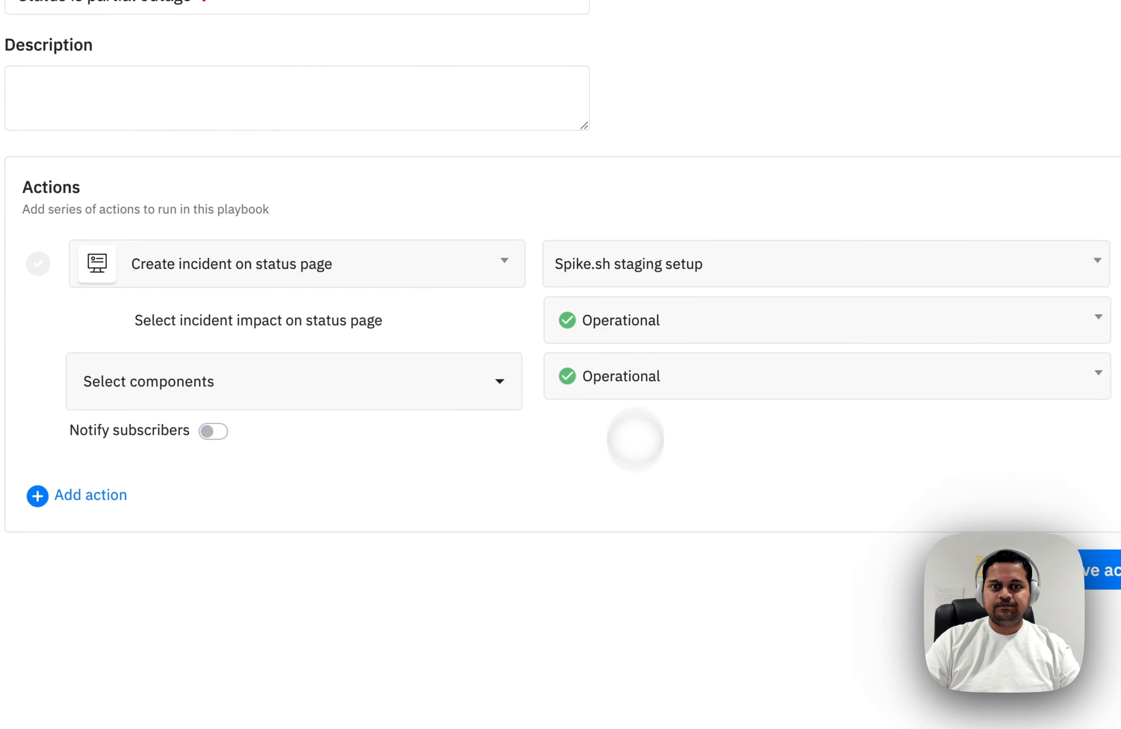
# Set the incident impact to Partial outage, mark the API and Dashboard components as Partial outage, and enable subscriber notifications.
pyautogui.click(653, 313)
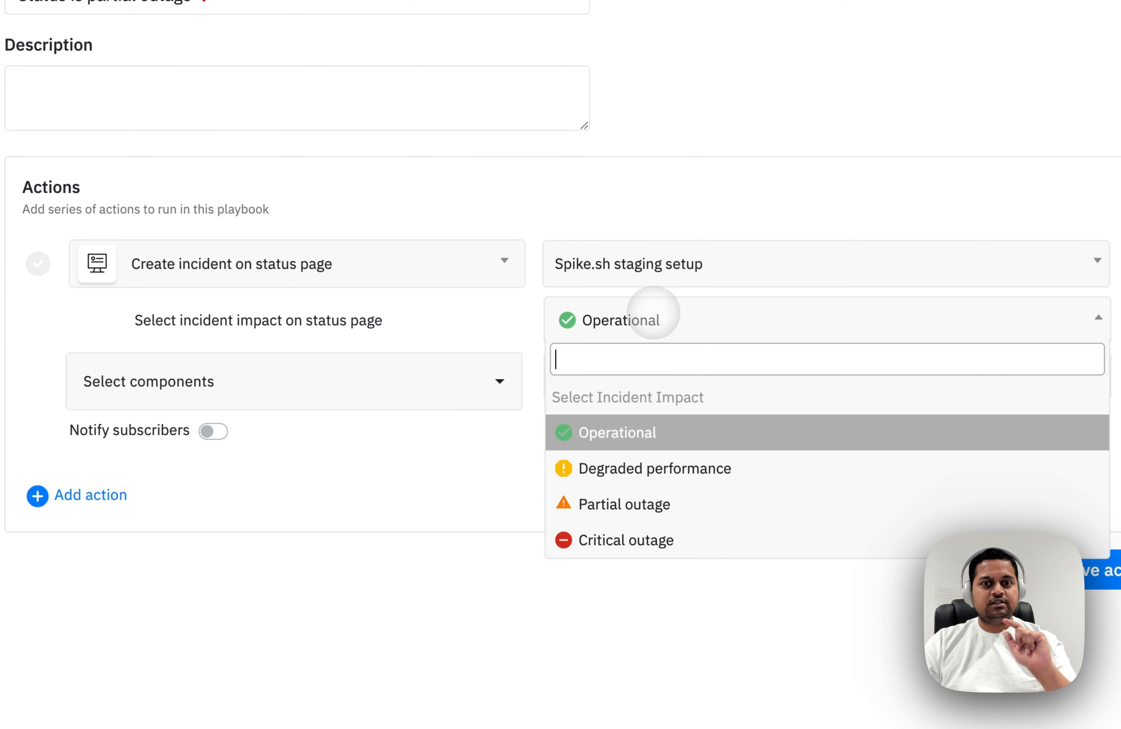
pyautogui.click(638, 509)
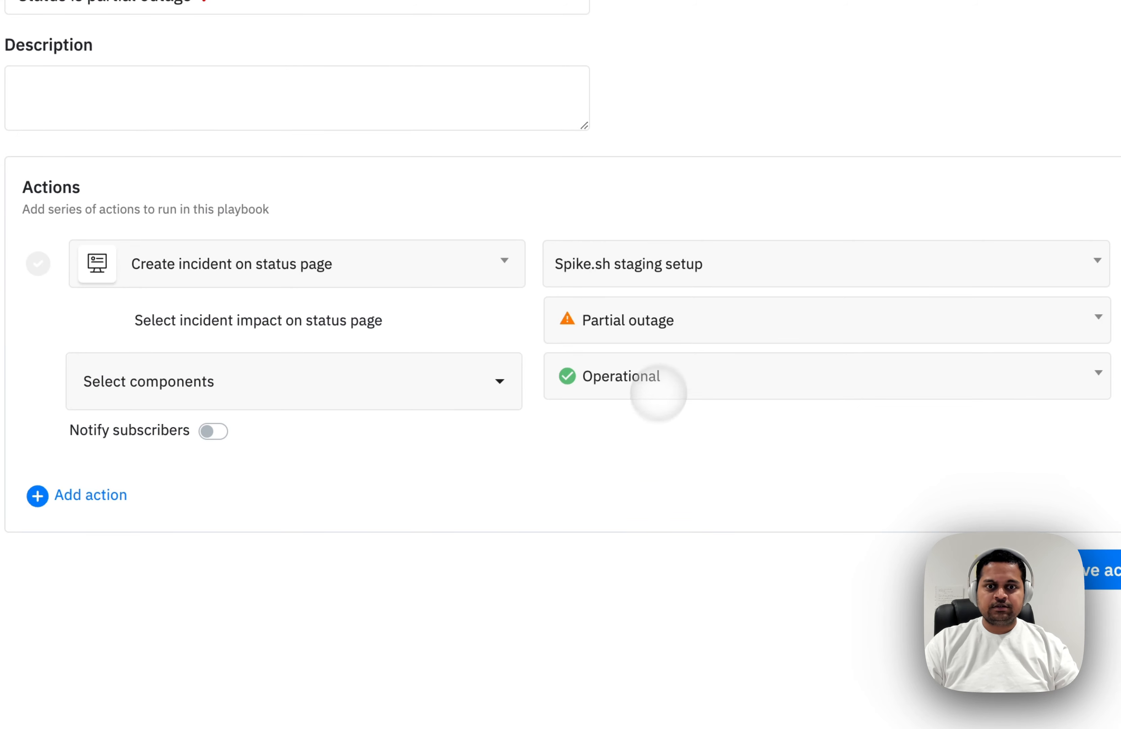
pyautogui.click(379, 386)
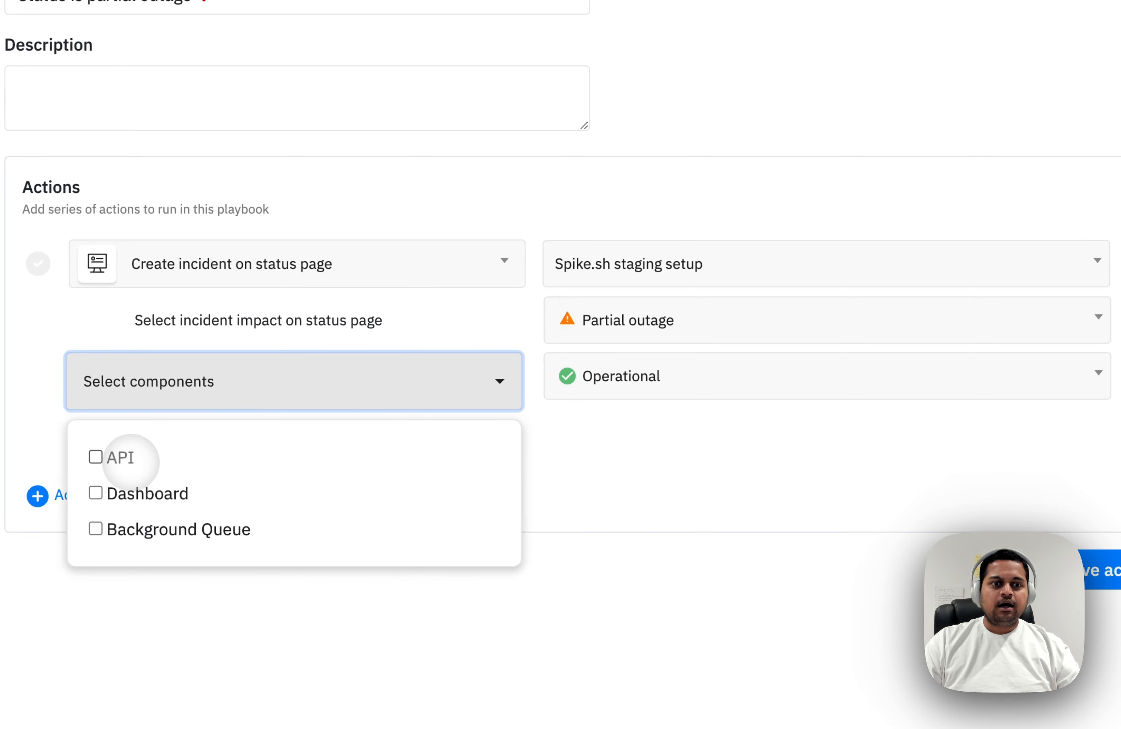
pyautogui.click(122, 457)
pyautogui.click(179, 493)
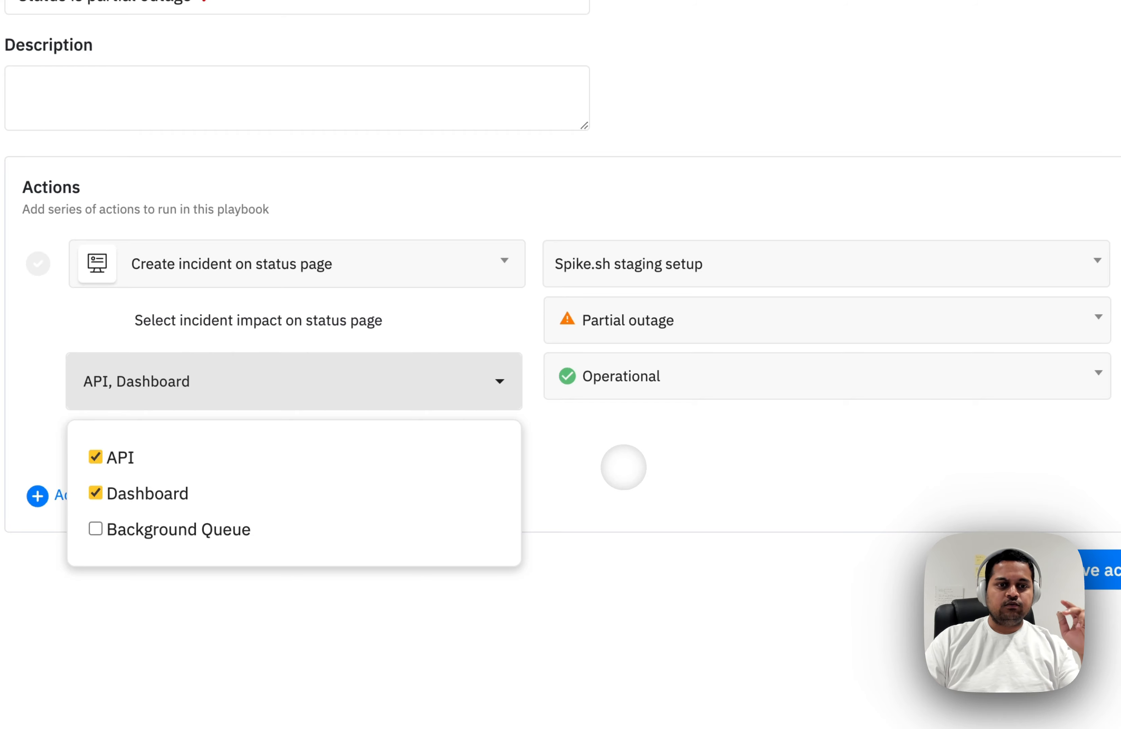
pyautogui.click(624, 466)
pyautogui.click(708, 383)
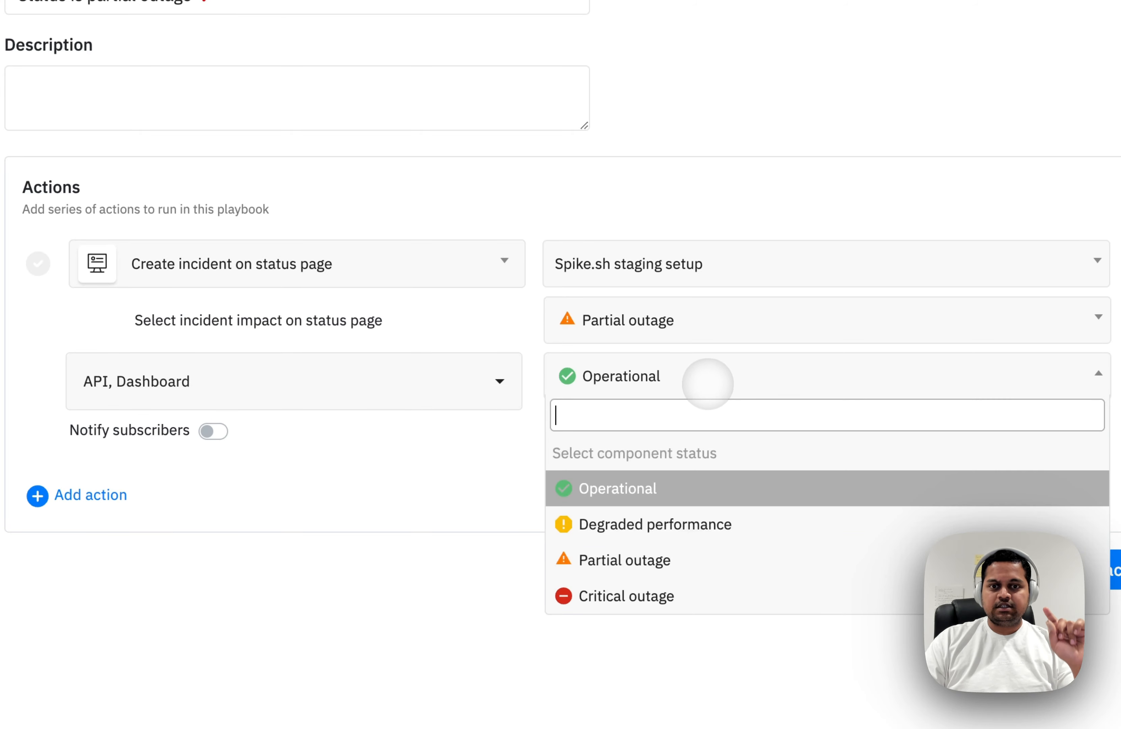
pyautogui.click(640, 559)
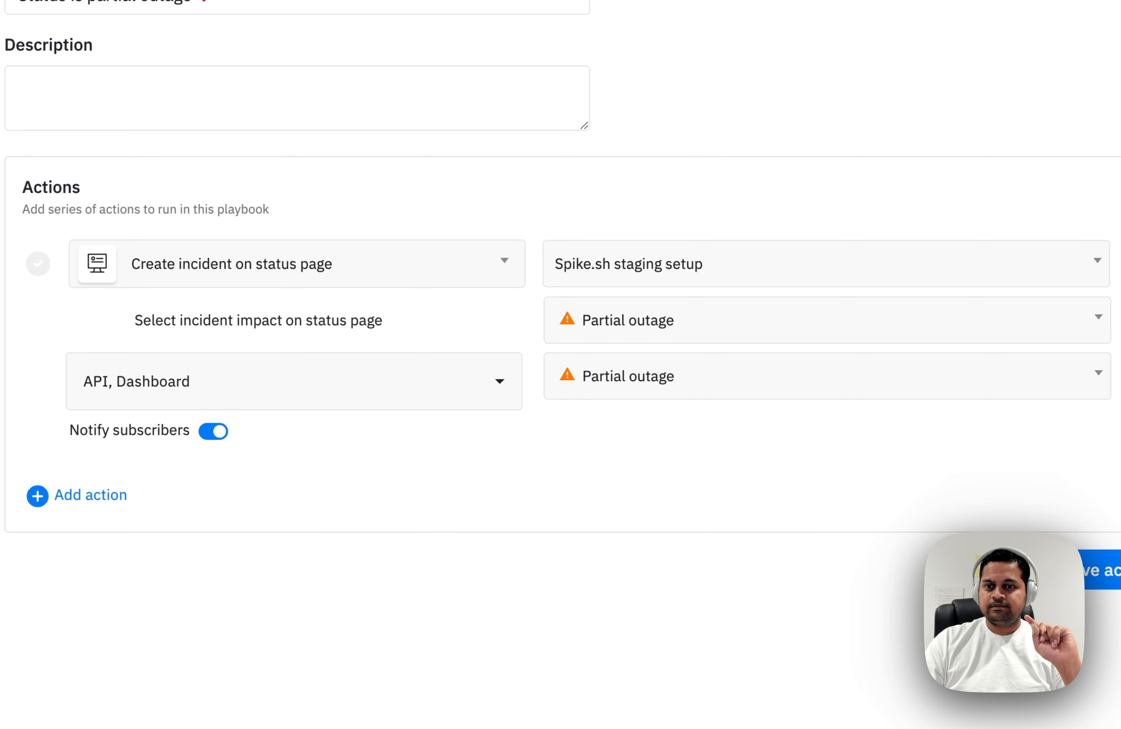
# Save the playbook's actions and finish the setup without automation conditions.
pyautogui.click(1103, 570)
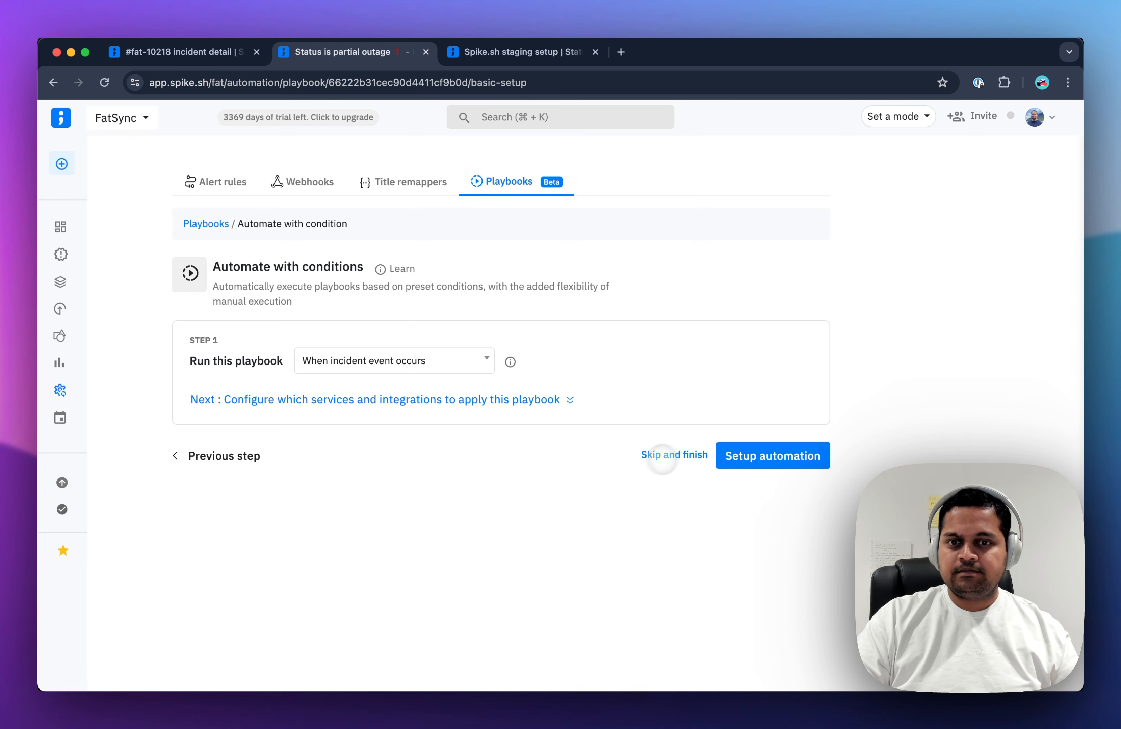
pyautogui.click(686, 454)
pyautogui.press('Return')
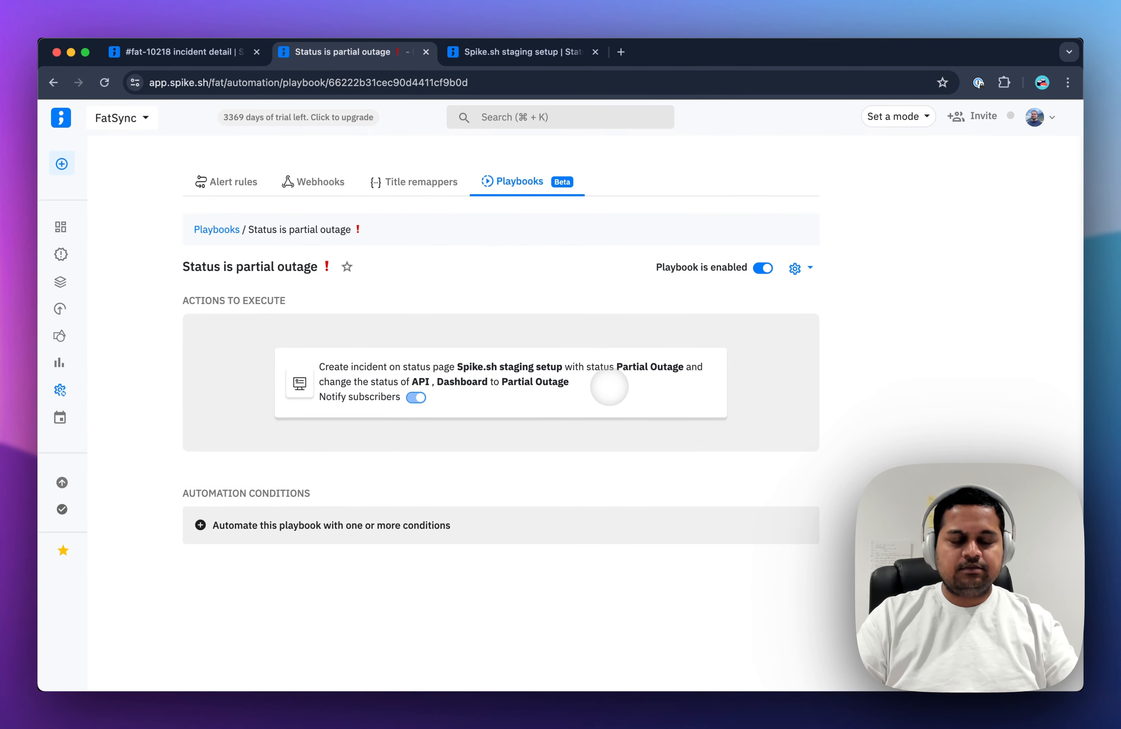
# Run the new "Status is partial outage" playbook on the user authentication incident and check the public status page.
pyautogui.hotkey('ctrl', 'shift', 'Tab')
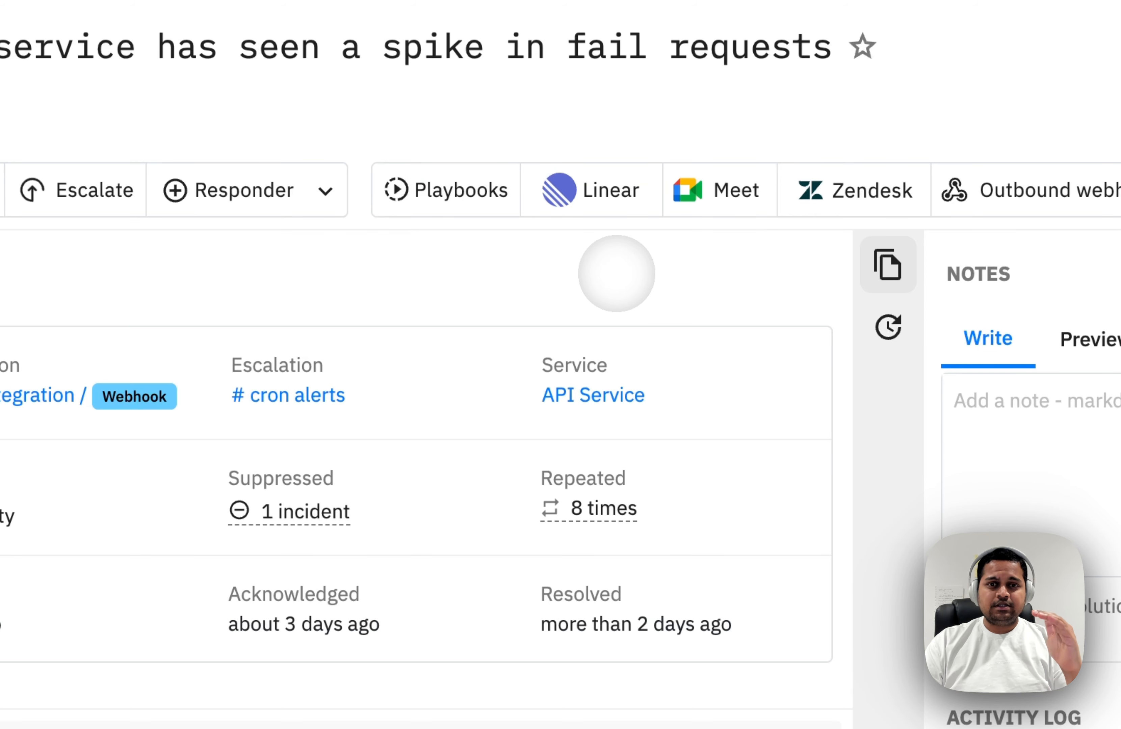
pyautogui.click(421, 198)
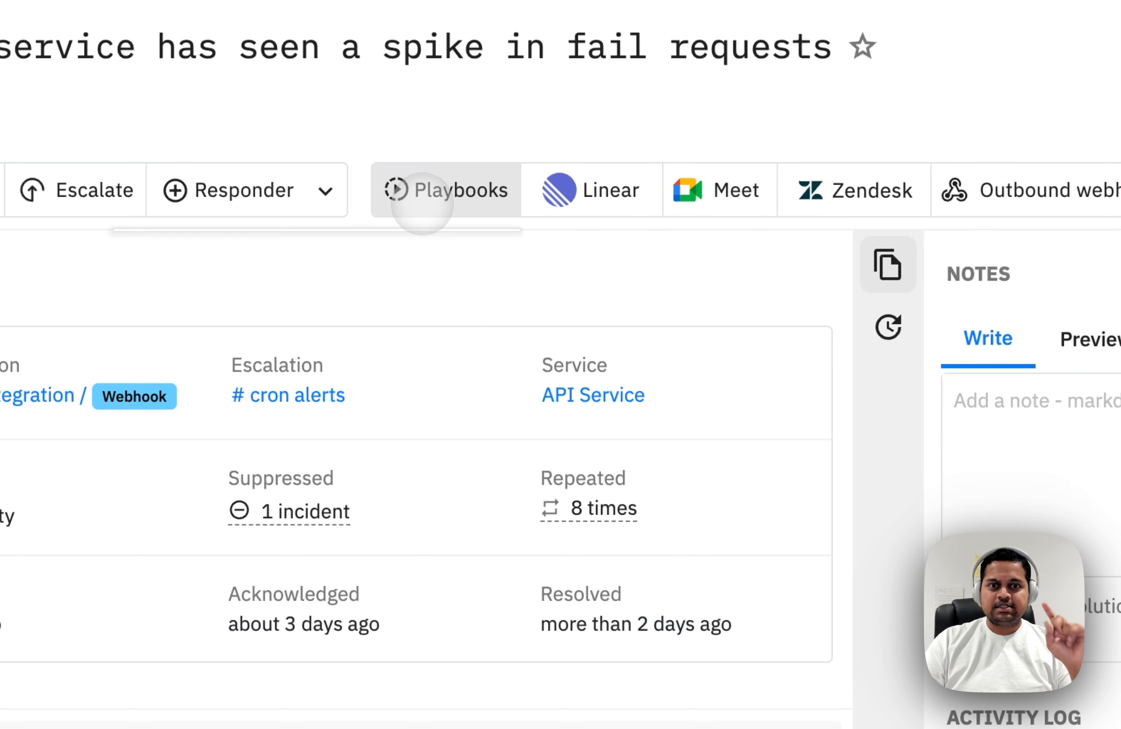
pyautogui.click(307, 318)
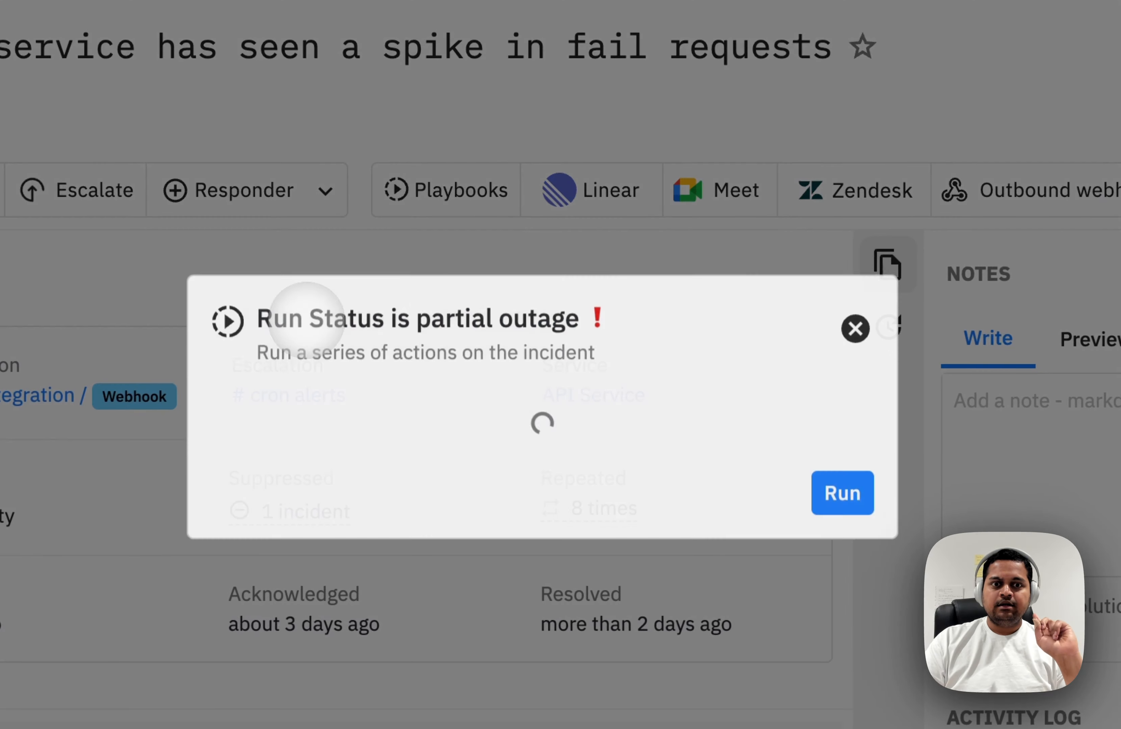
pyautogui.click(833, 542)
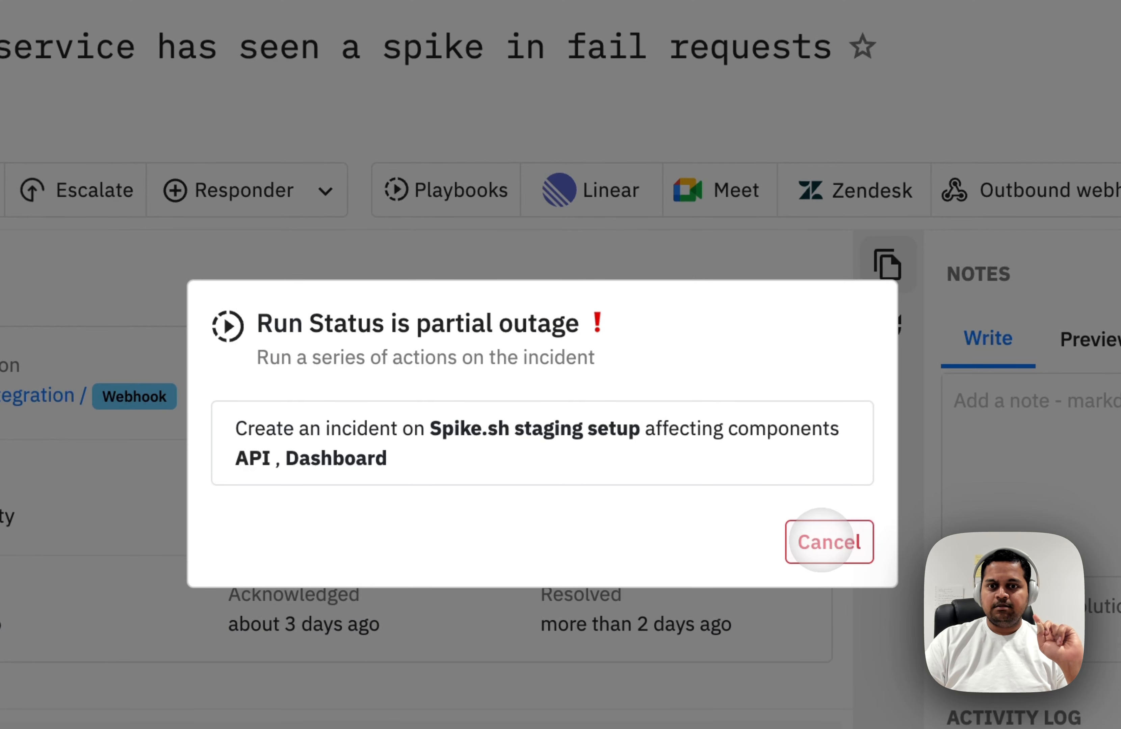
pyautogui.click(857, 334)
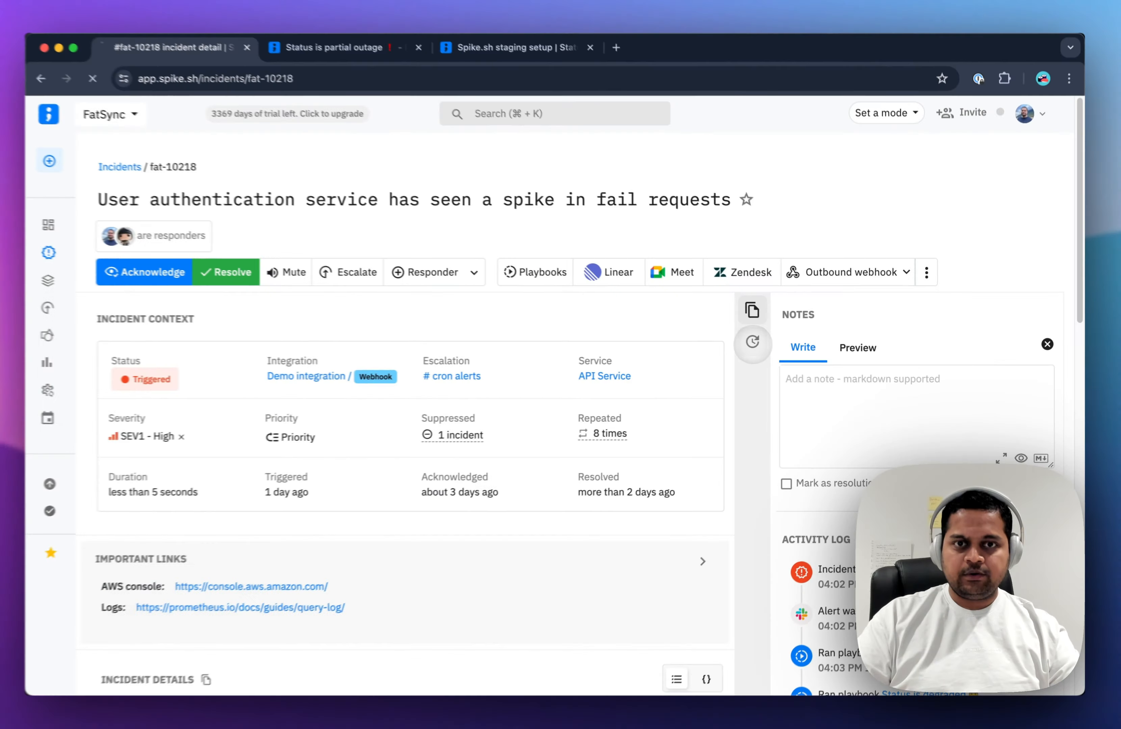
pyautogui.hotkey('ctrl', 'shift', 'Tab')
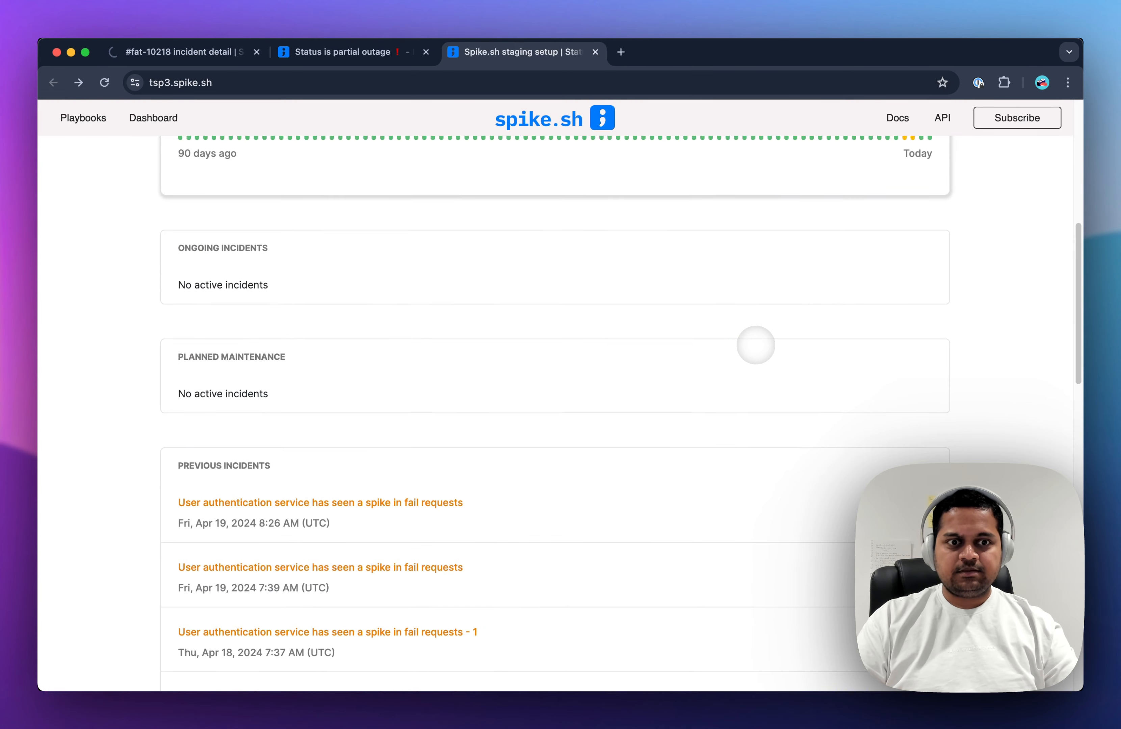
pyautogui.scroll(5, 756, 345)
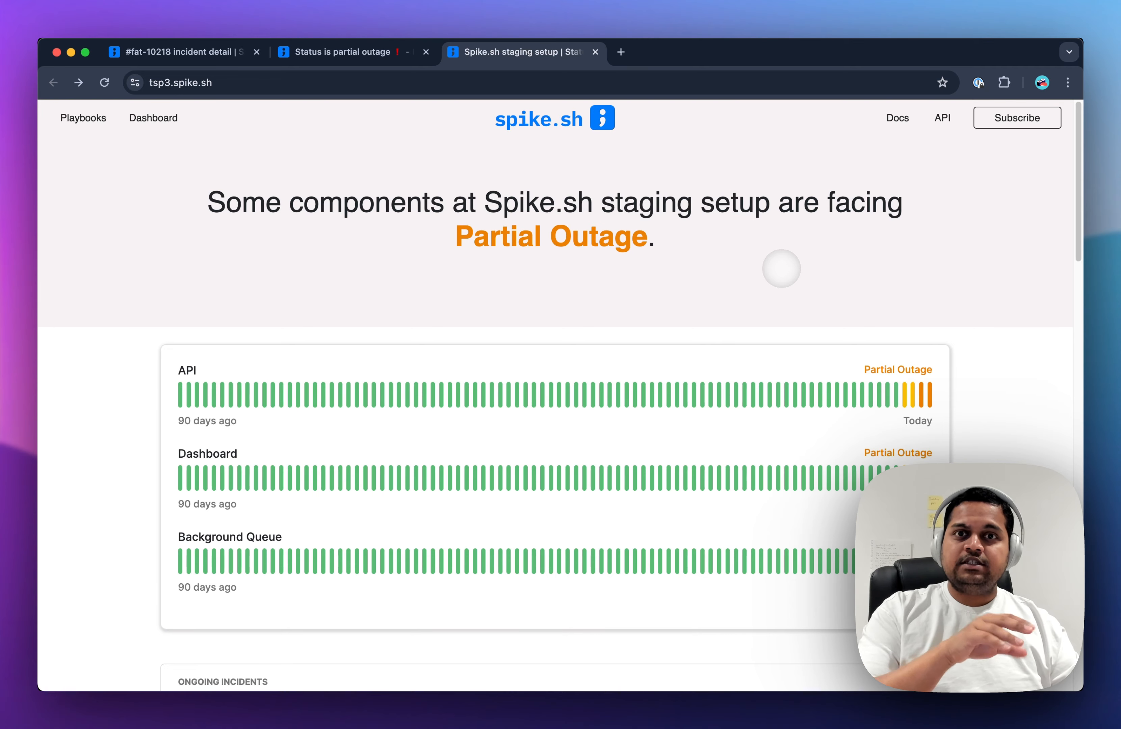
# In the new "Status is operational" playbook, add the action "Resolve incidents on status page" for the Spike.sh staging setup status page.
pyautogui.press('super+alt+Left')
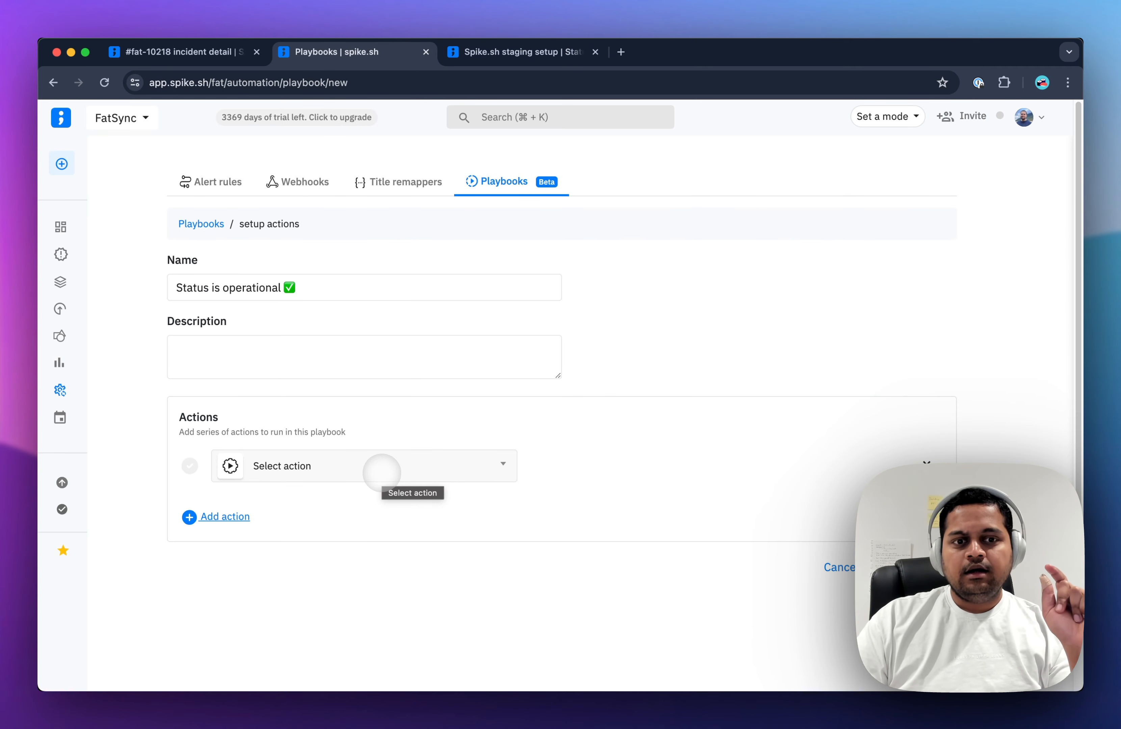
pyautogui.click(381, 473)
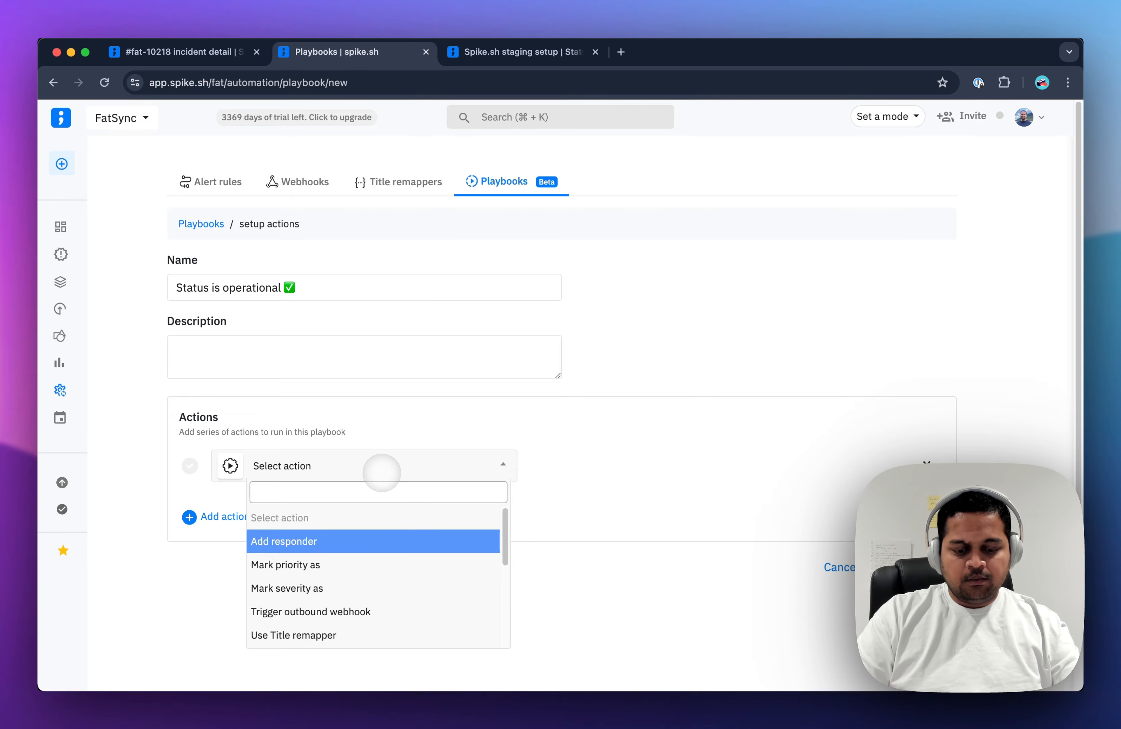
pyautogui.write('status')
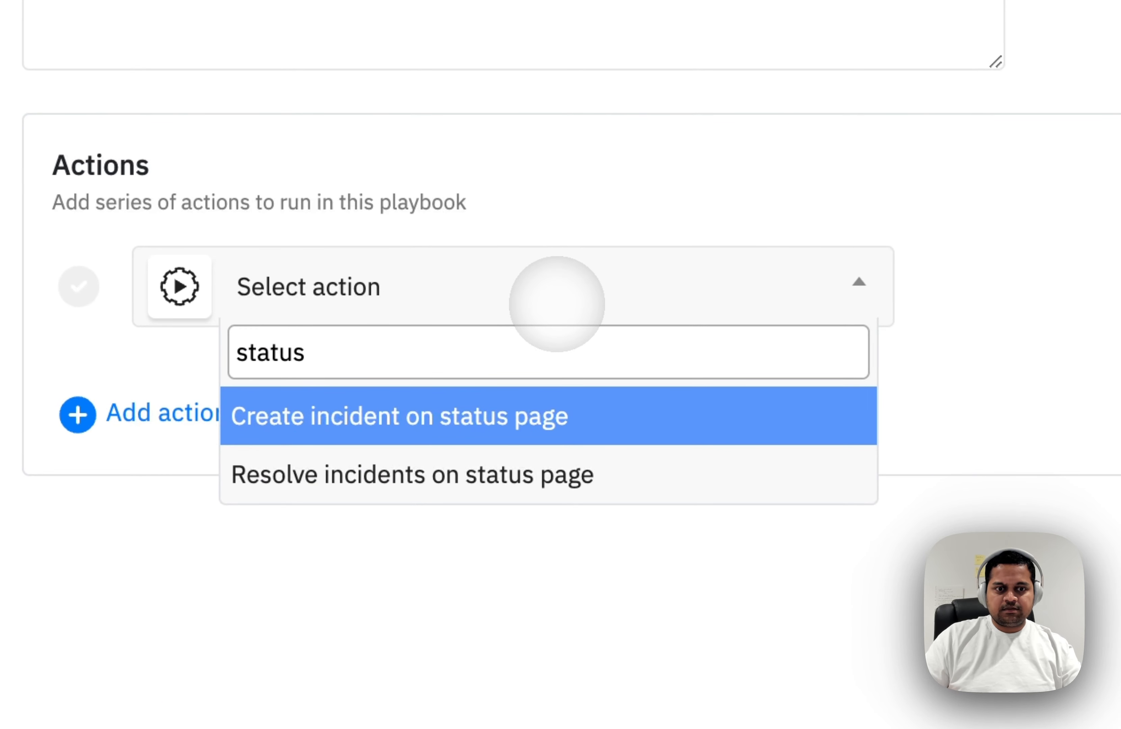
pyautogui.press('Down')
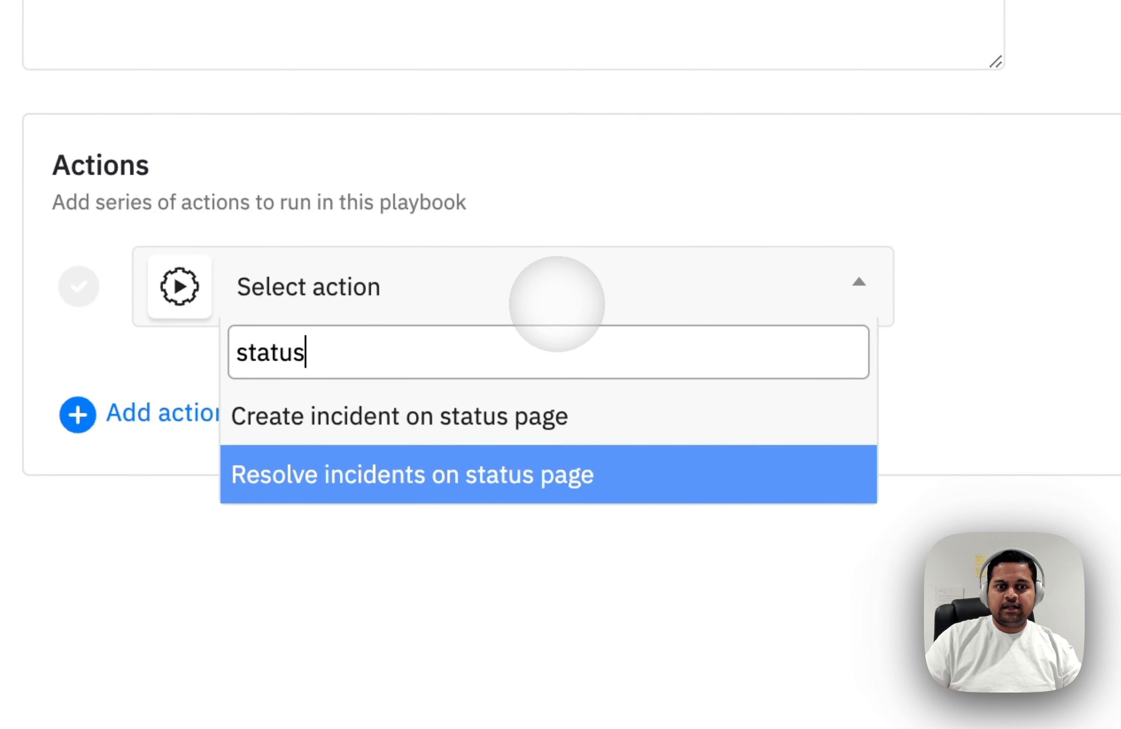
pyautogui.press('Return')
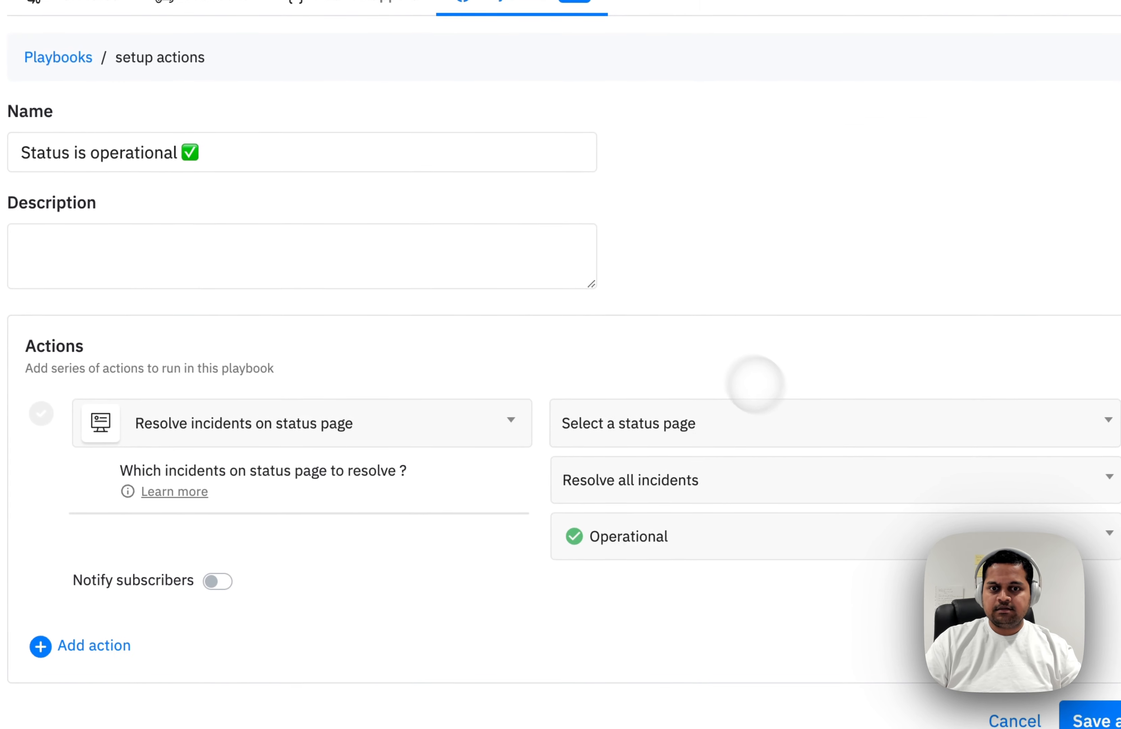
pyautogui.click(781, 421)
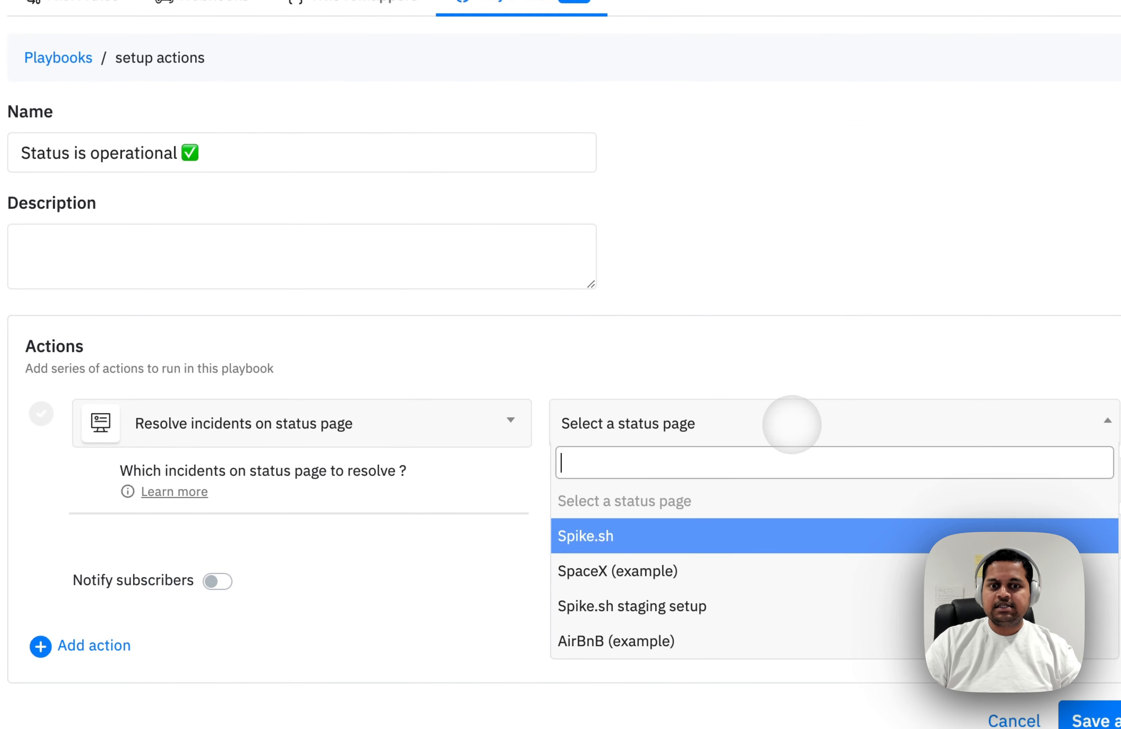
pyautogui.click(637, 603)
# Select the API, Dashboard and Background Queue components for the resolve action.
pyautogui.scroll(-3, 461, 469)
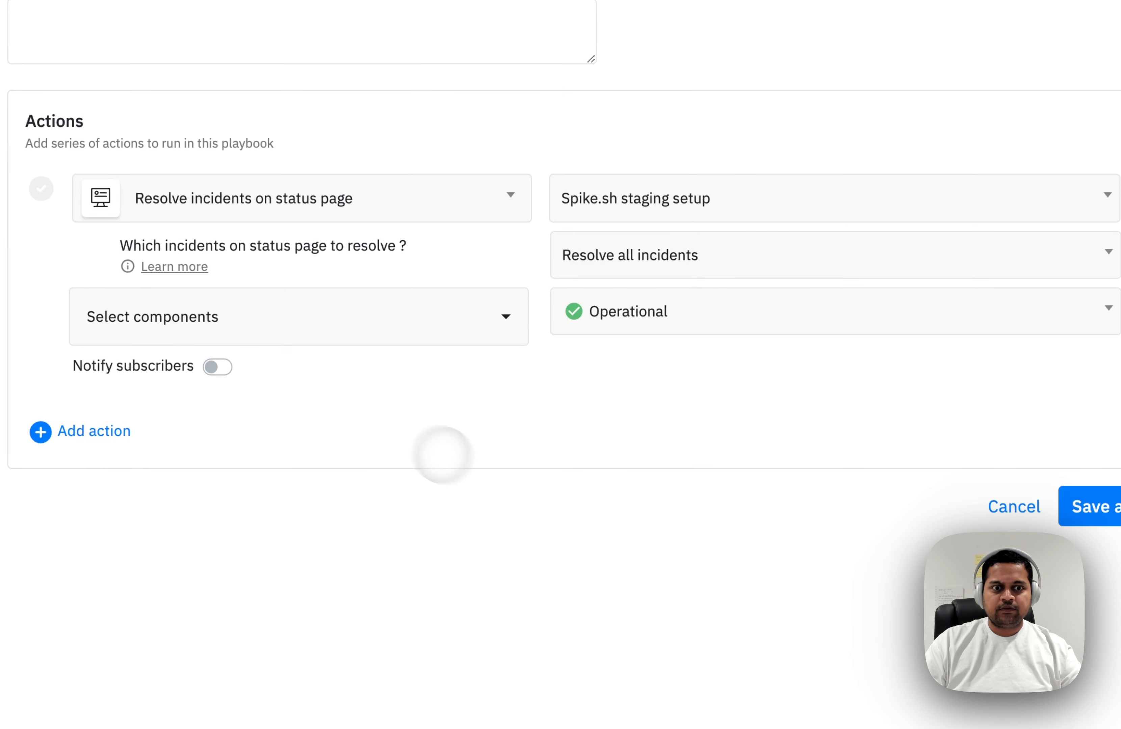
pyautogui.click(305, 323)
pyautogui.click(133, 393)
pyautogui.click(142, 429)
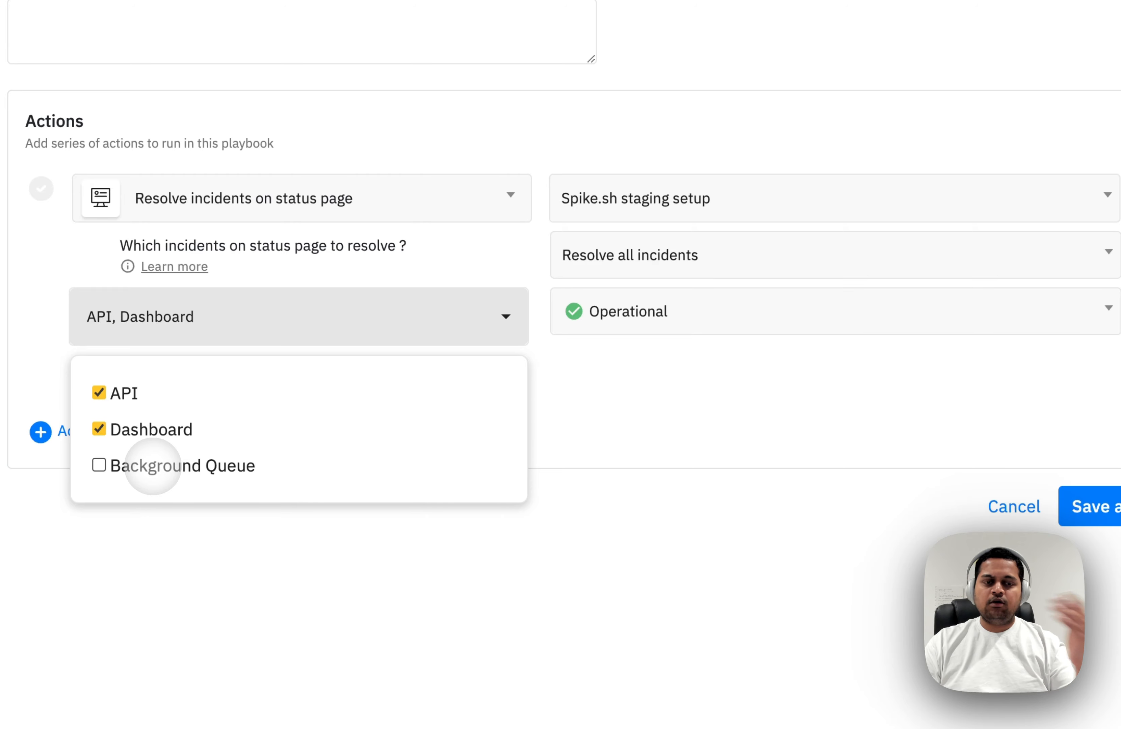
pyautogui.click(153, 467)
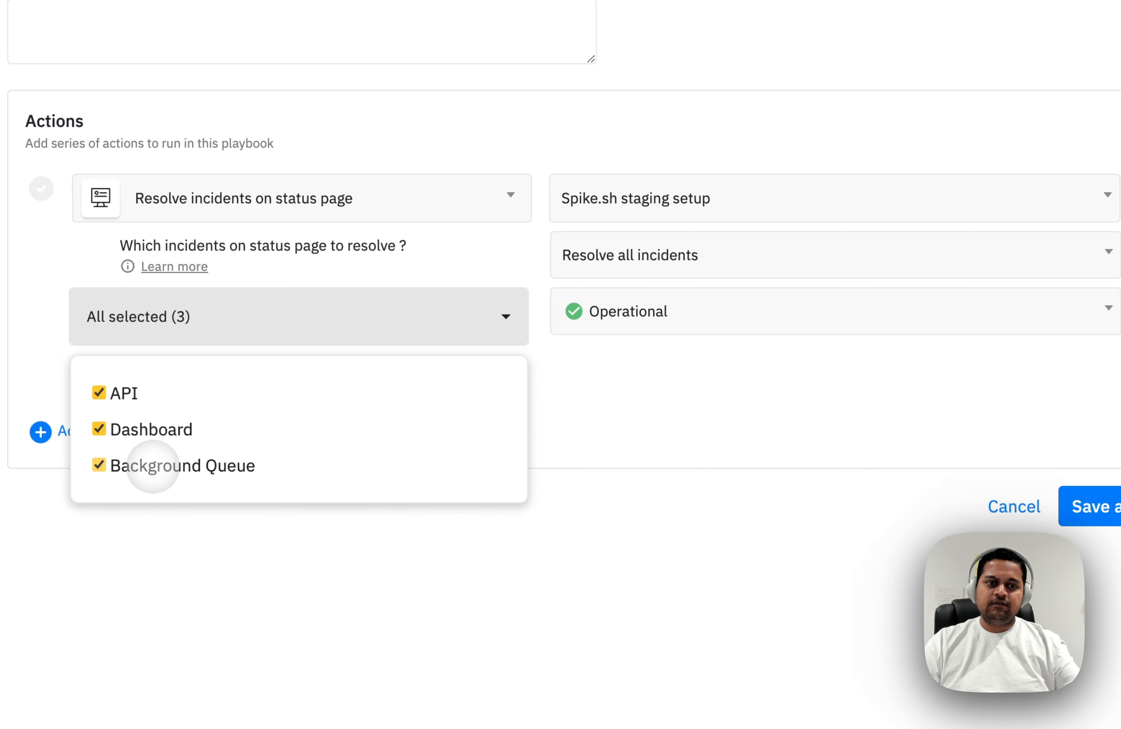
pyautogui.click(639, 438)
pyautogui.click(705, 317)
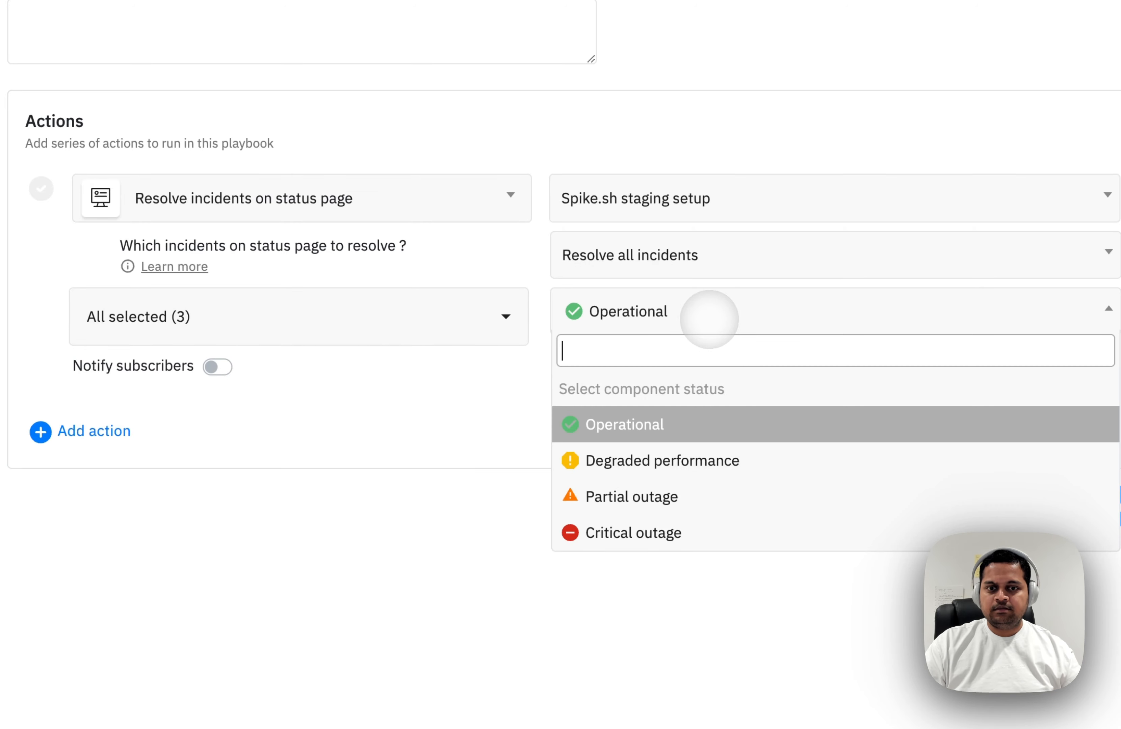
pyautogui.click(657, 497)
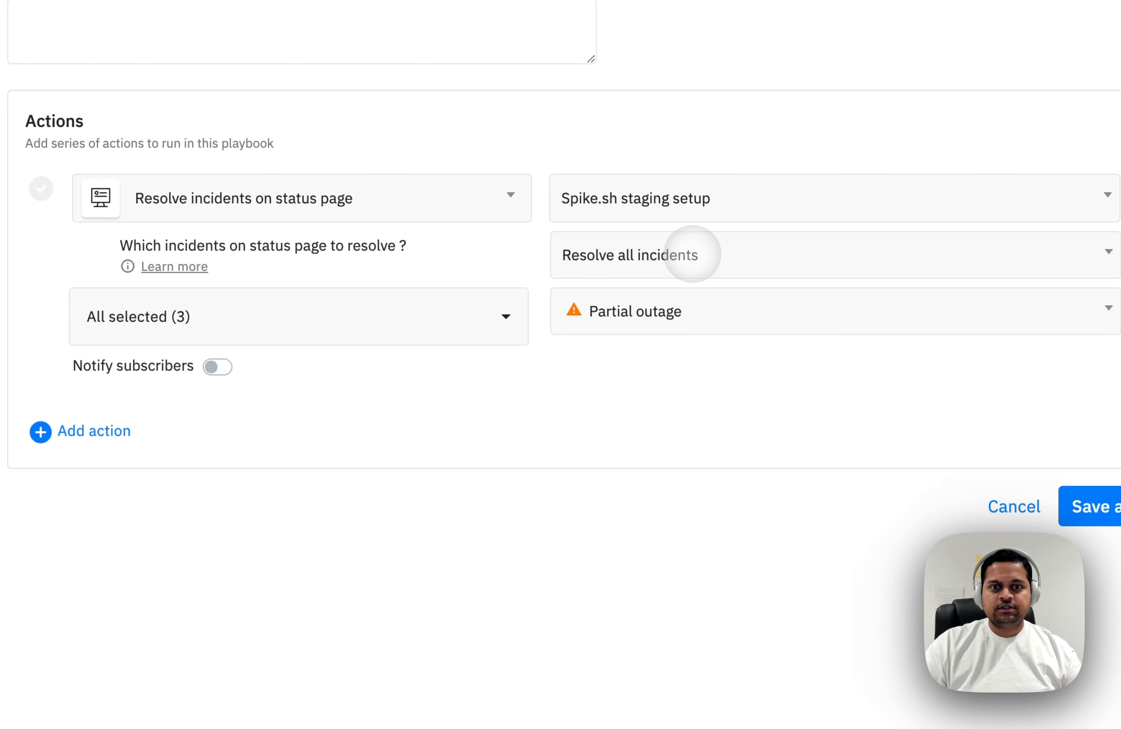
pyautogui.click(692, 308)
pyautogui.click(666, 417)
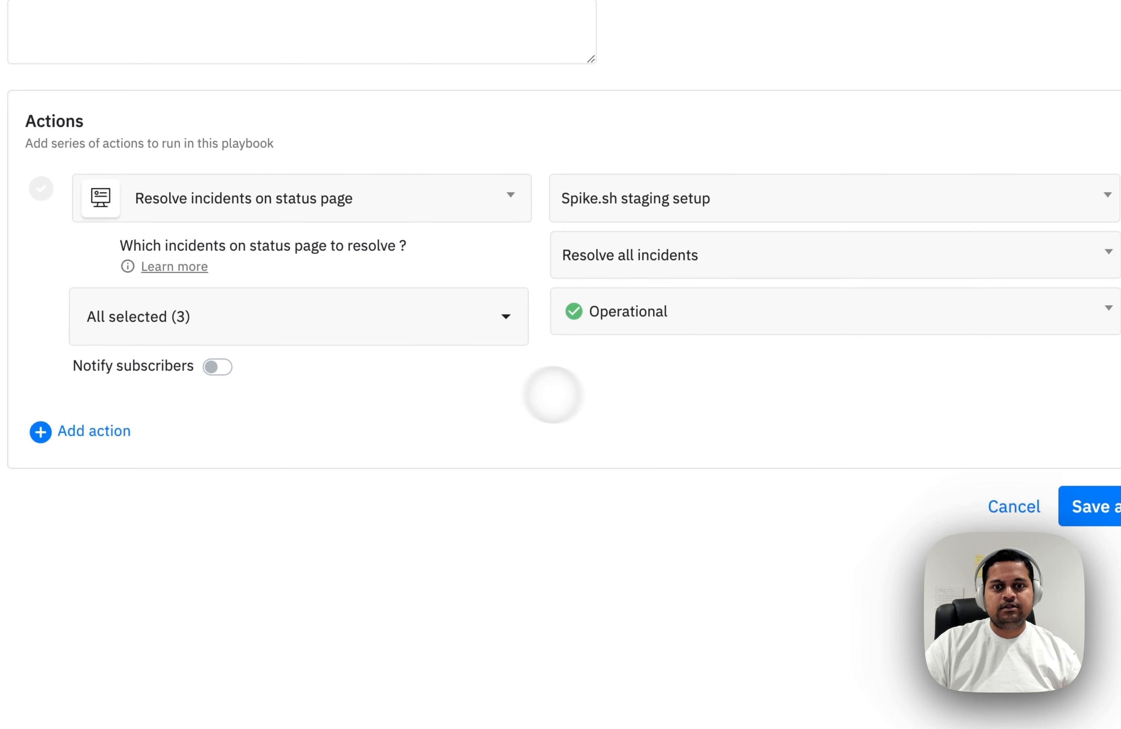
# Set the action to resolve linked incidents only and enable subscriber notifications.
pyautogui.click(172, 325)
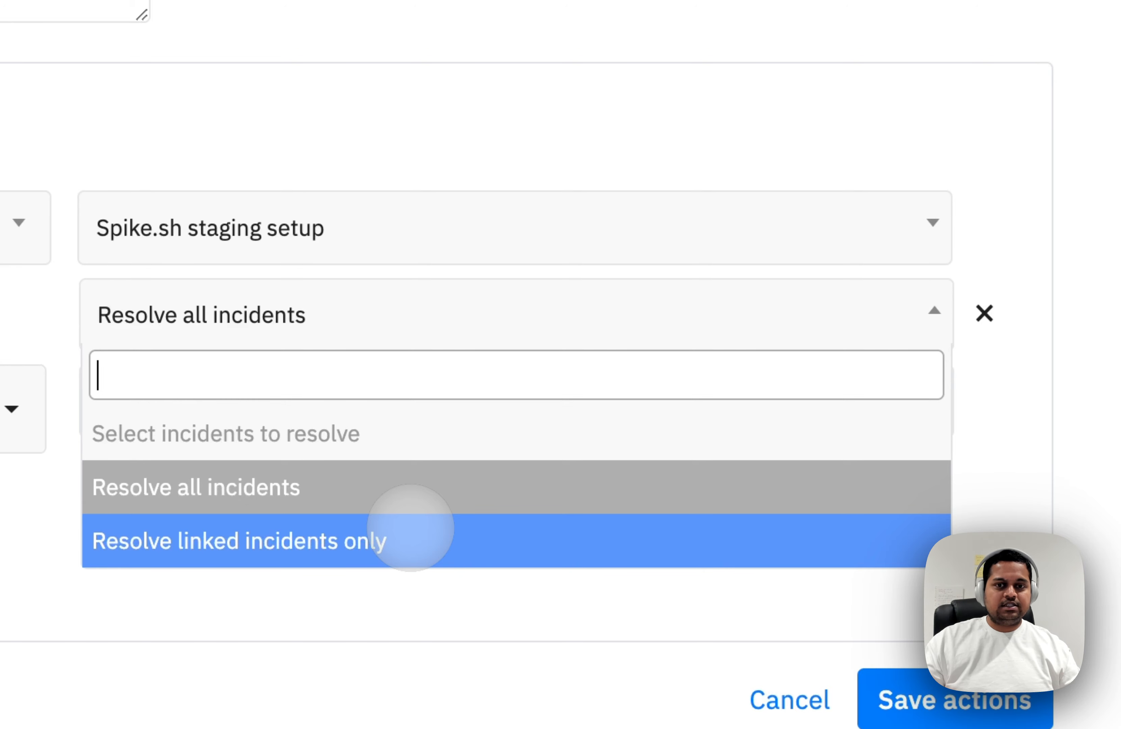
pyautogui.click(410, 535)
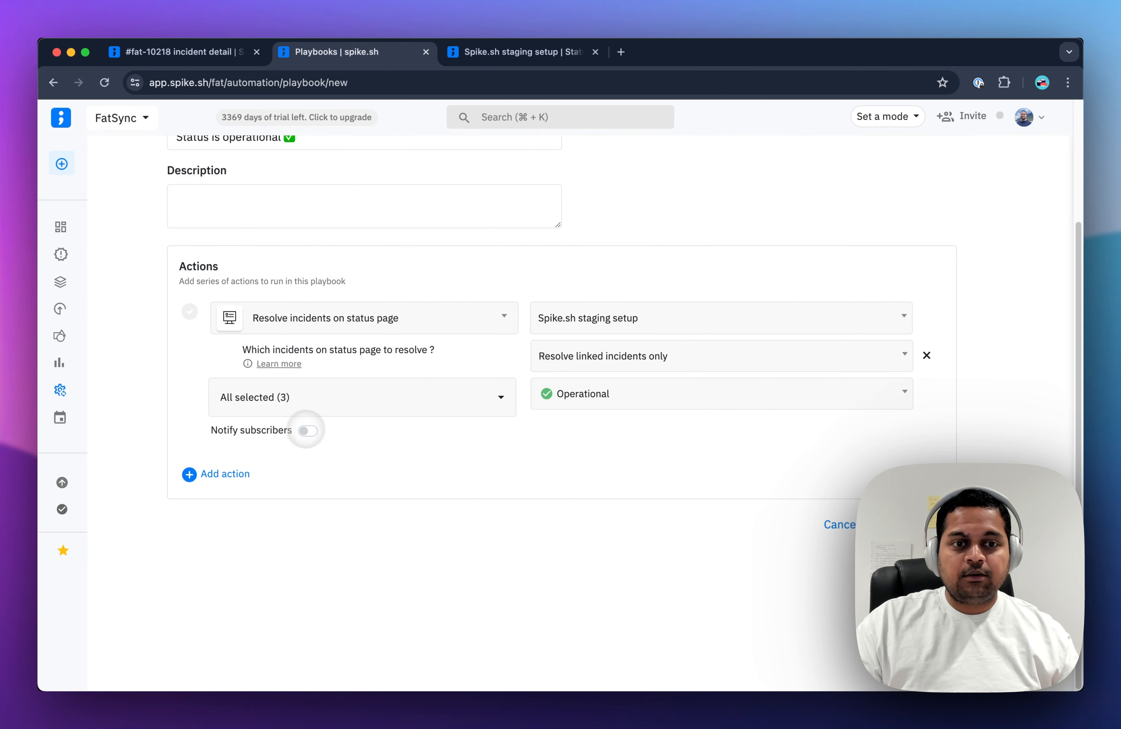
pyautogui.click(308, 431)
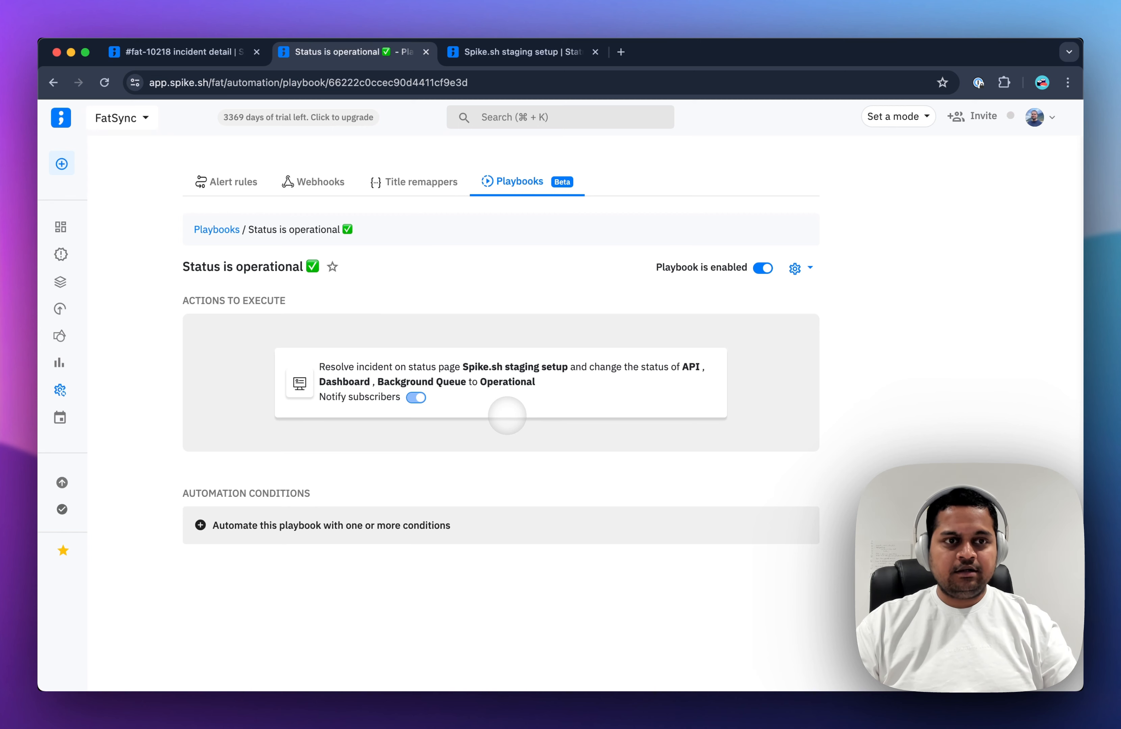
# Run the "Status is operational" playbook on the user authentication incident and close the run dialog.
pyautogui.hotkey('ctrl', 'shift', 'Tab')
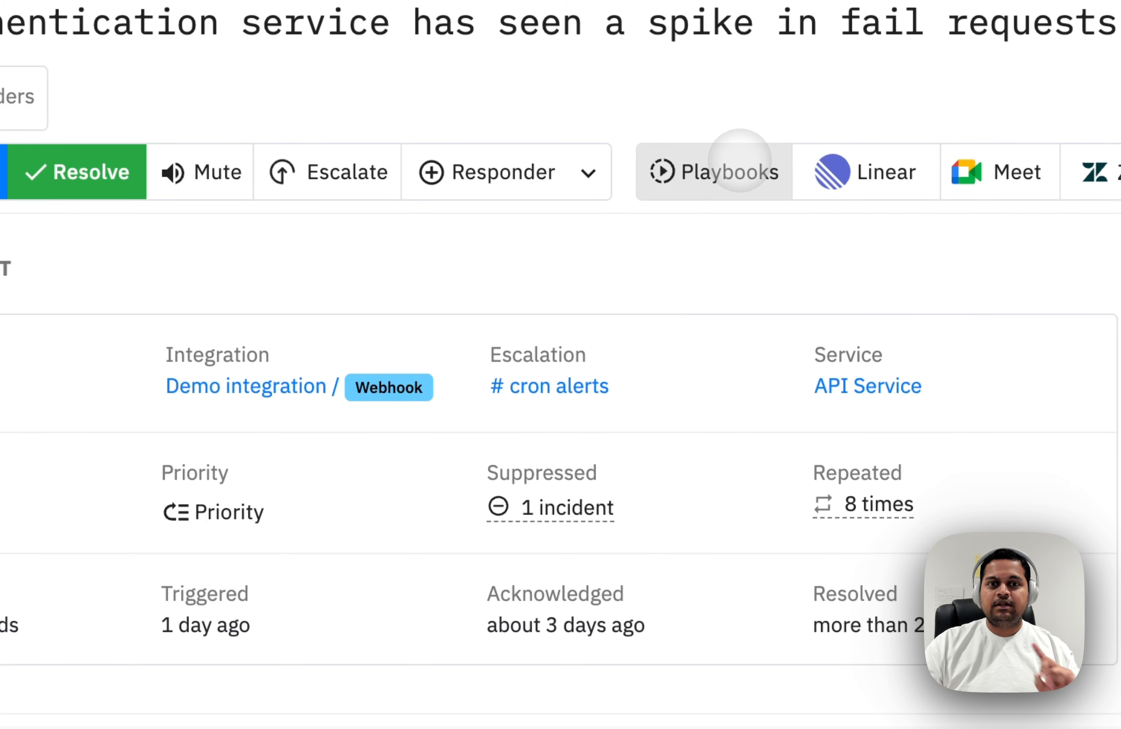
pyautogui.click(549, 268)
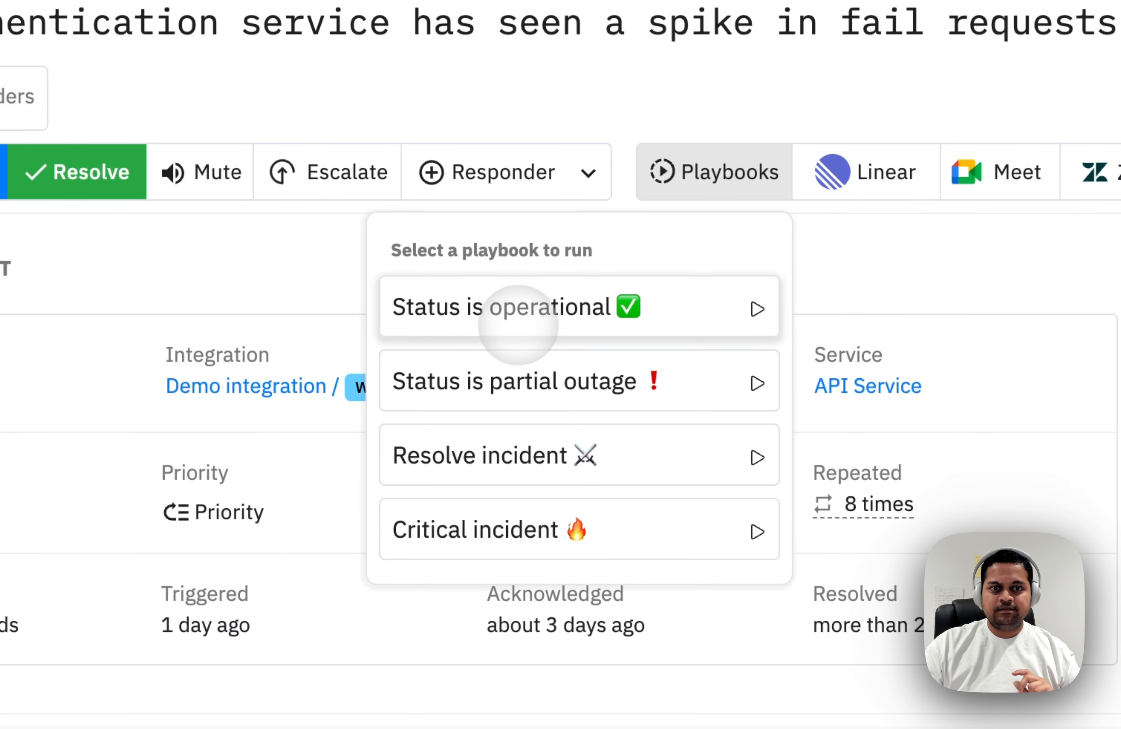
pyautogui.click(525, 308)
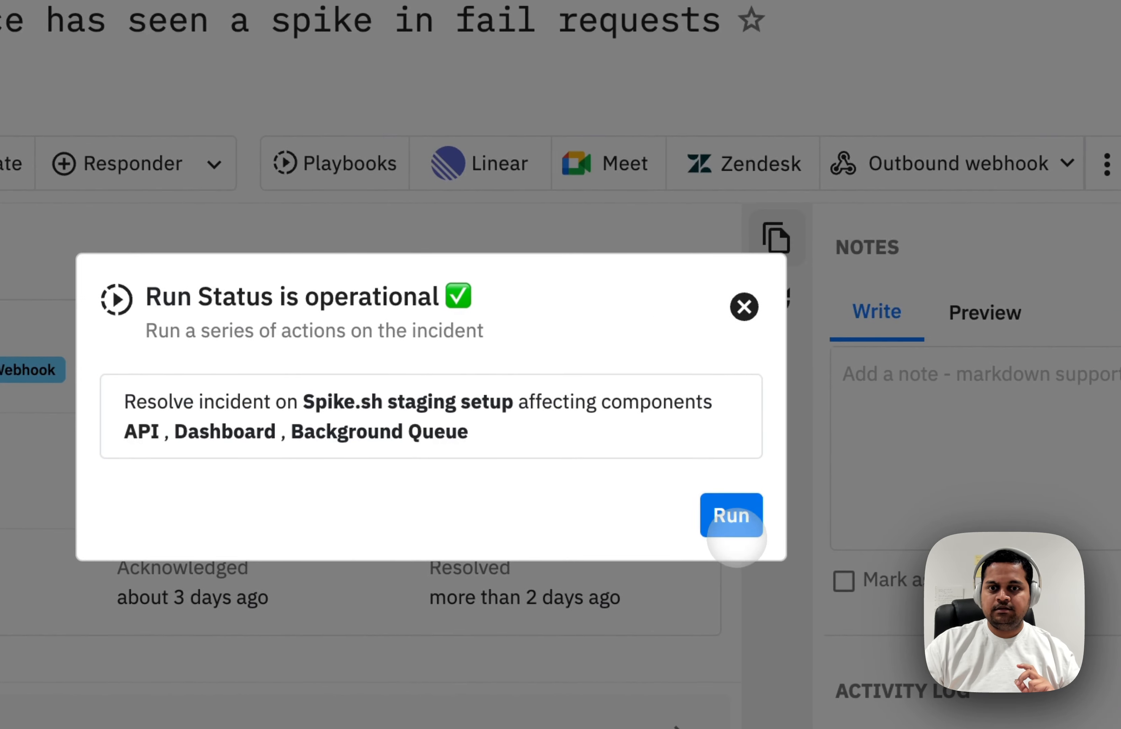
pyautogui.click(742, 519)
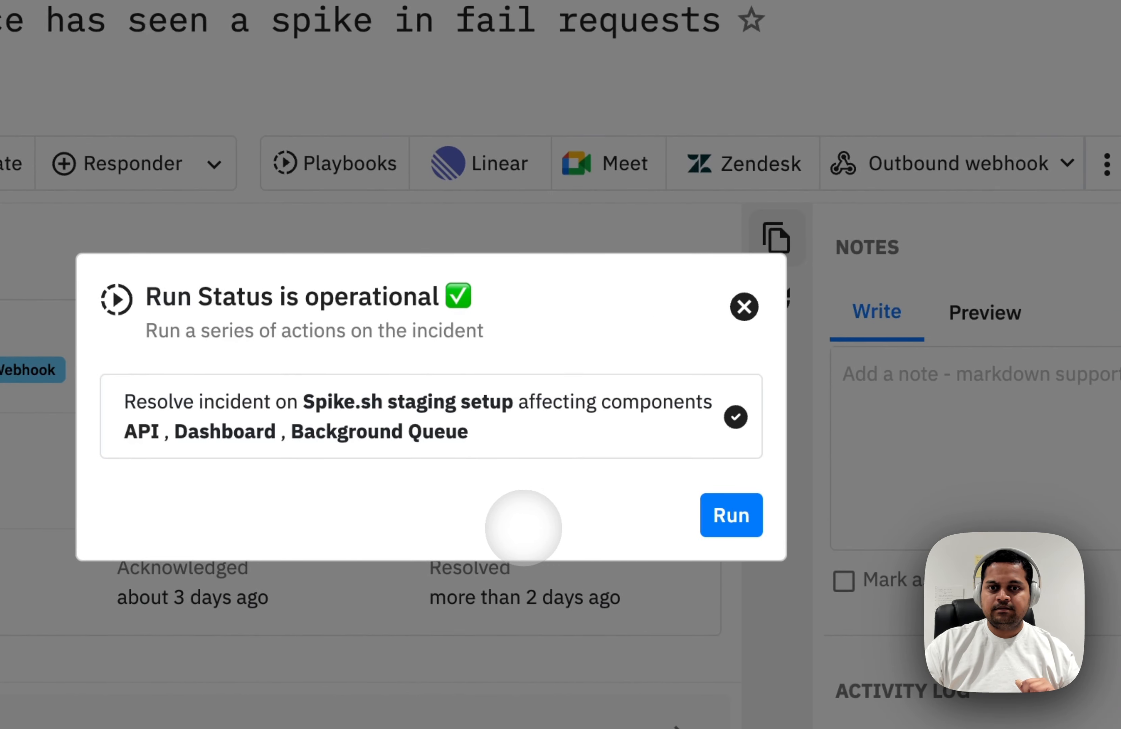
pyautogui.click(741, 306)
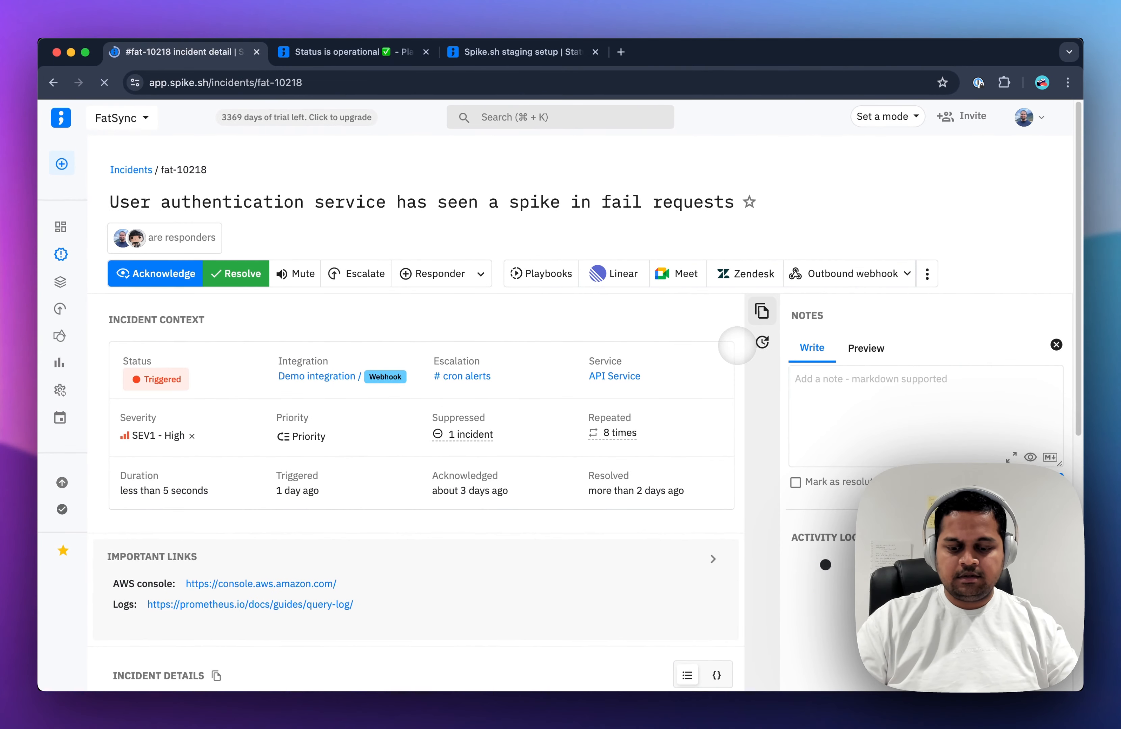
# Check the public status page and open the newest previous user authentication incident's details in a separate tab.
pyautogui.press('super+3')
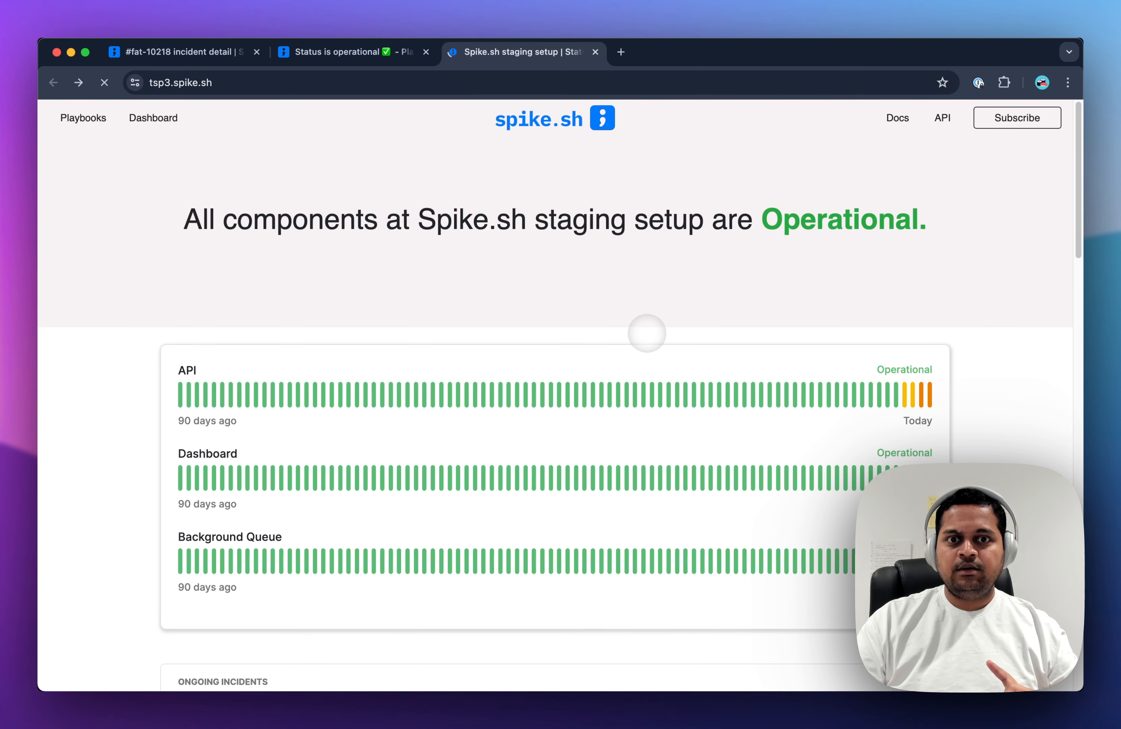
pyautogui.scroll(-8, 646, 330)
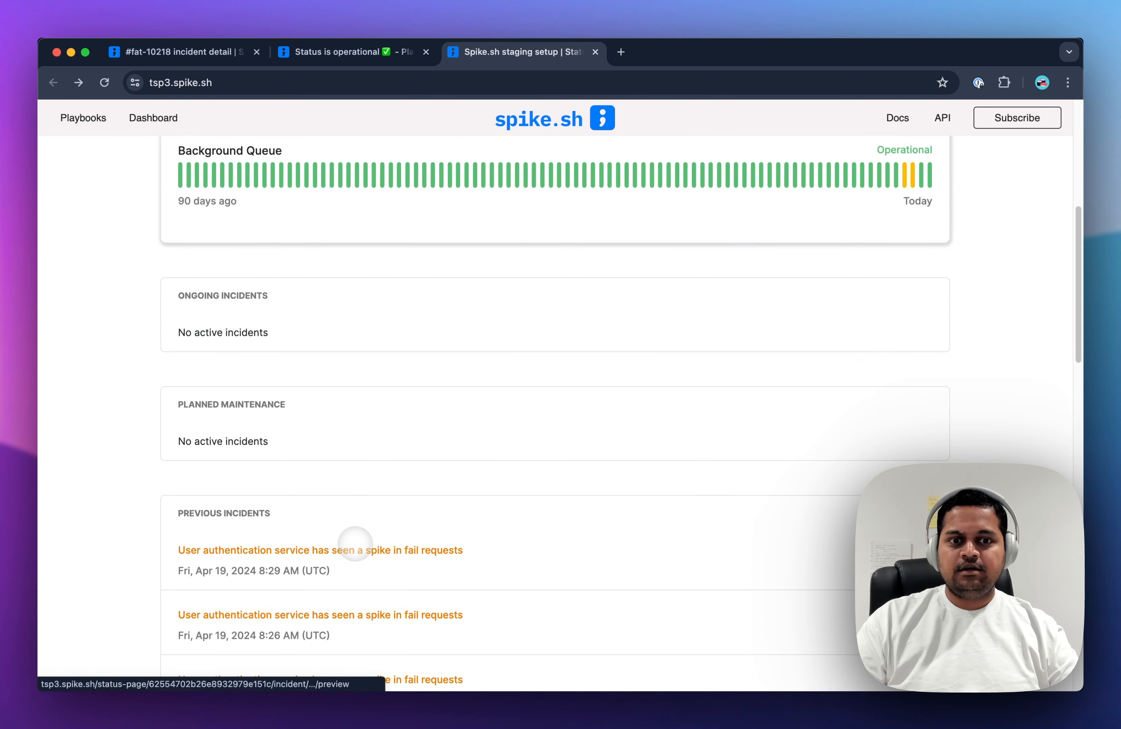
pyautogui.keyDown('super'); pyautogui.click(350, 549); pyautogui.keyUp('super')
pyautogui.click(688, 48)
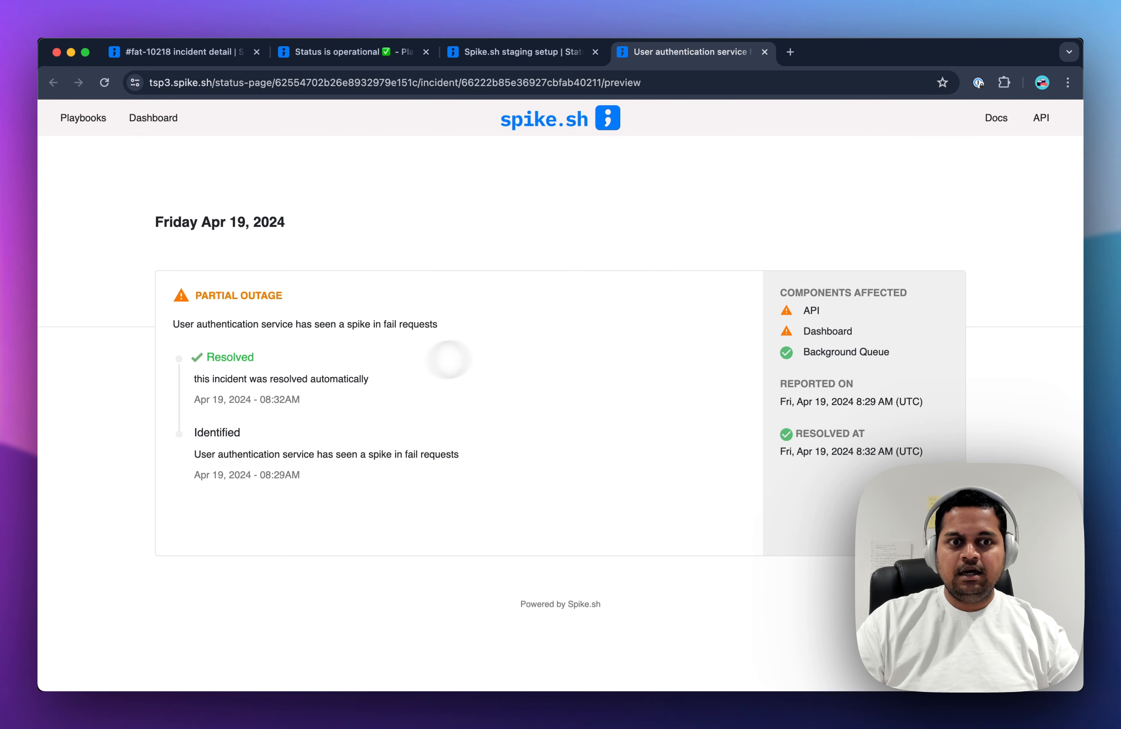